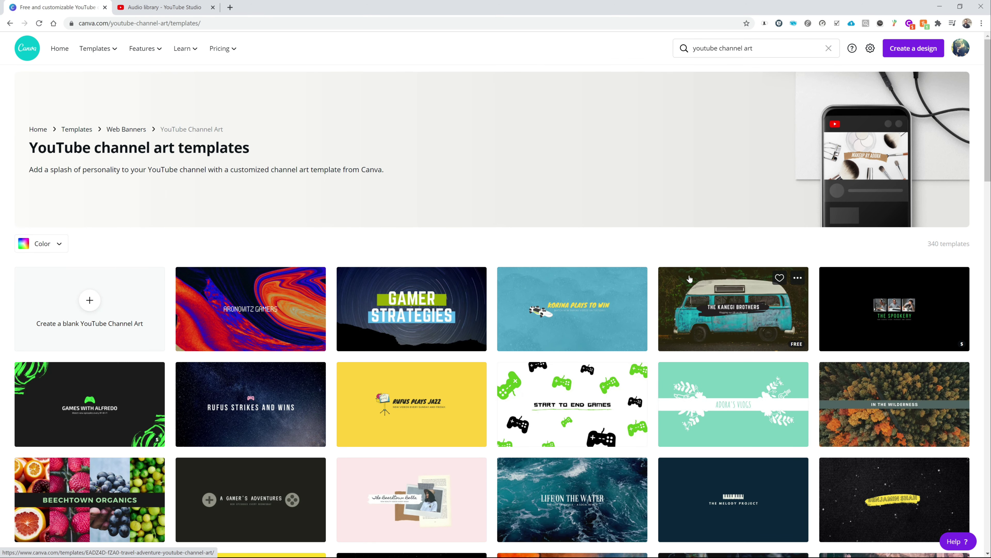
Step: Open the Travel Adventure YouTube Channel Art template, showing the turquoise van, for editing
{"action": "left_click", "coordinate": [696, 284]}
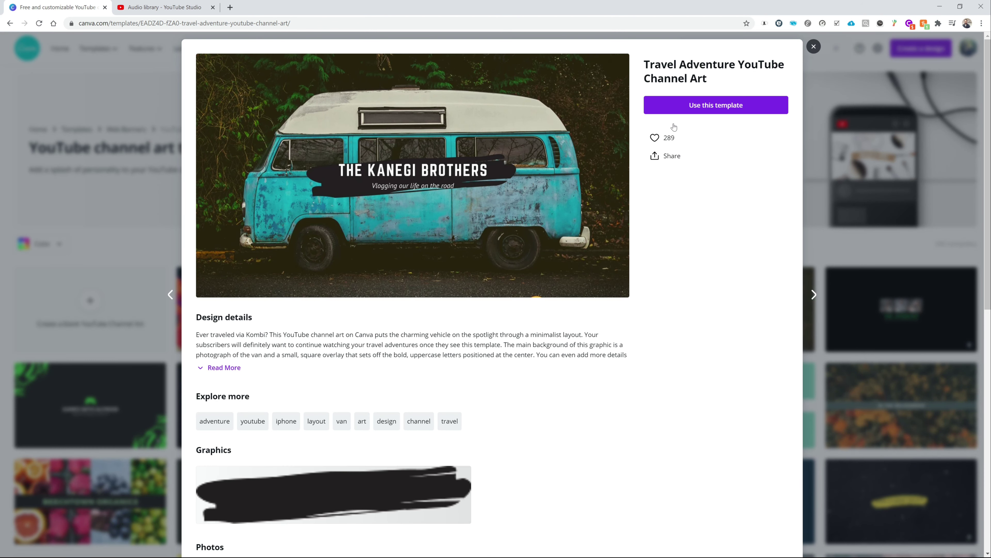
{"action": "left_click", "coordinate": [683, 105]}
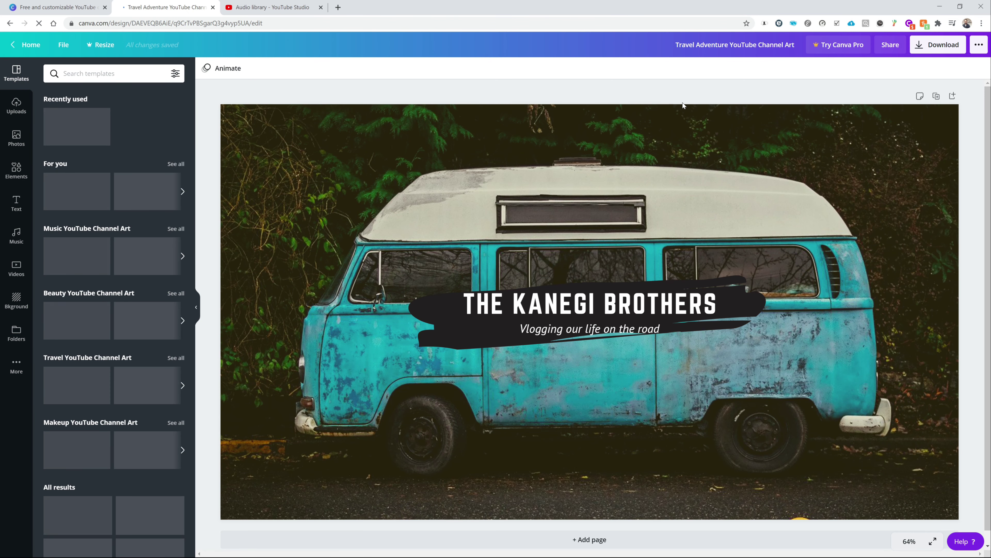
Step: Delete the title, tagline and black brush stroke from the design, keeping only the van photo
{"action": "left_click", "coordinate": [620, 300]}
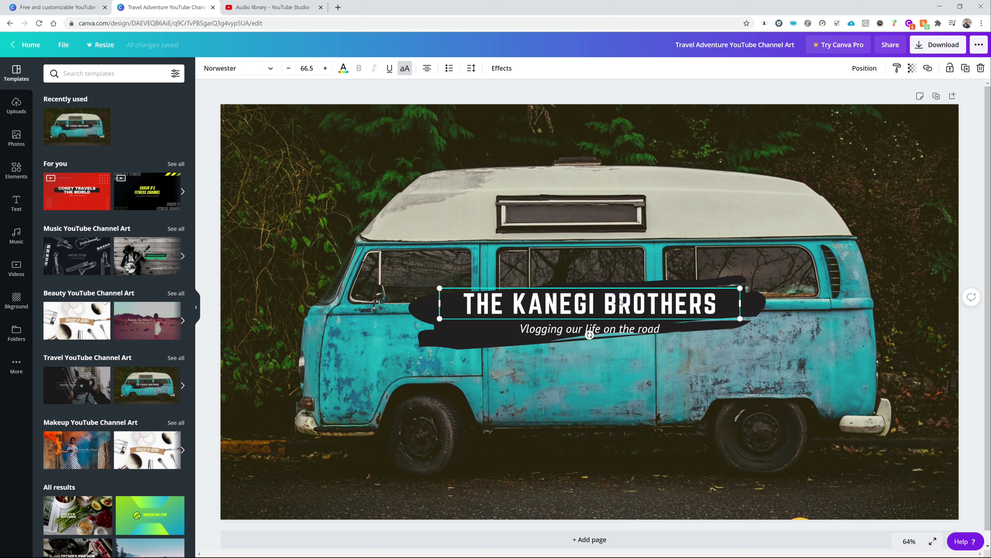
{"action": "key", "text": "Delete"}
{"action": "left_click", "coordinate": [597, 330]}
{"action": "key", "text": "Delete"}
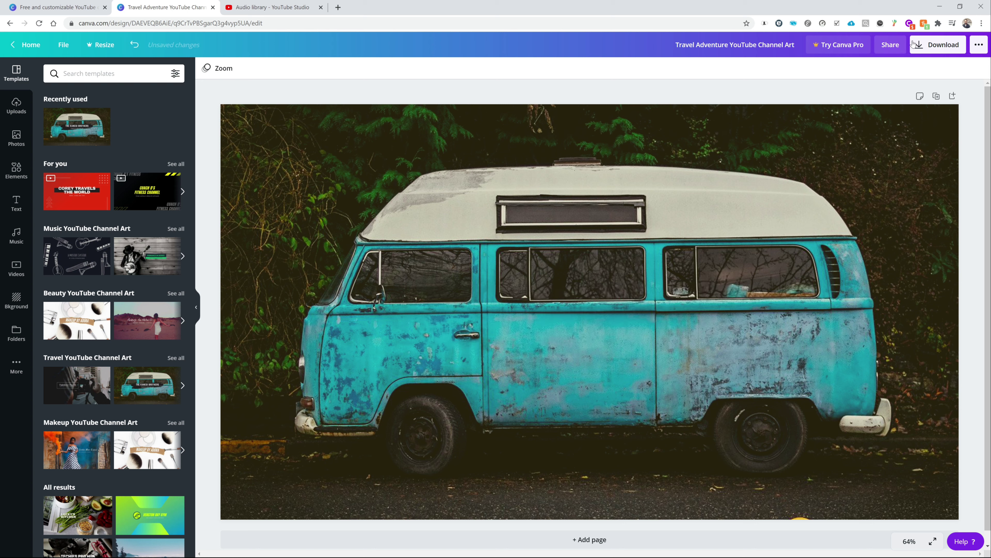
Step: Request a PNG download of the plain van photo design and dismiss the download dialogs
{"action": "left_click", "coordinate": [939, 45]}
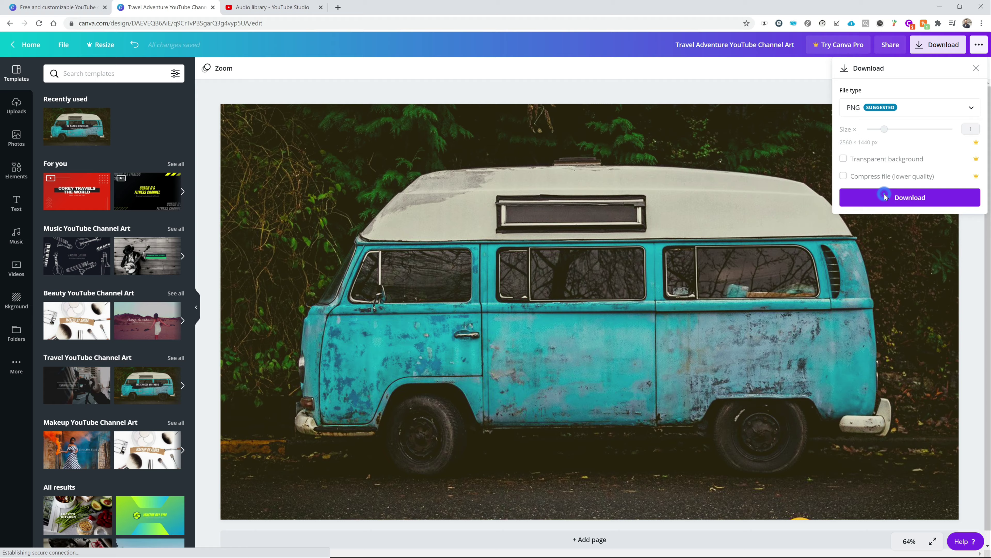
{"action": "left_click", "coordinate": [884, 201]}
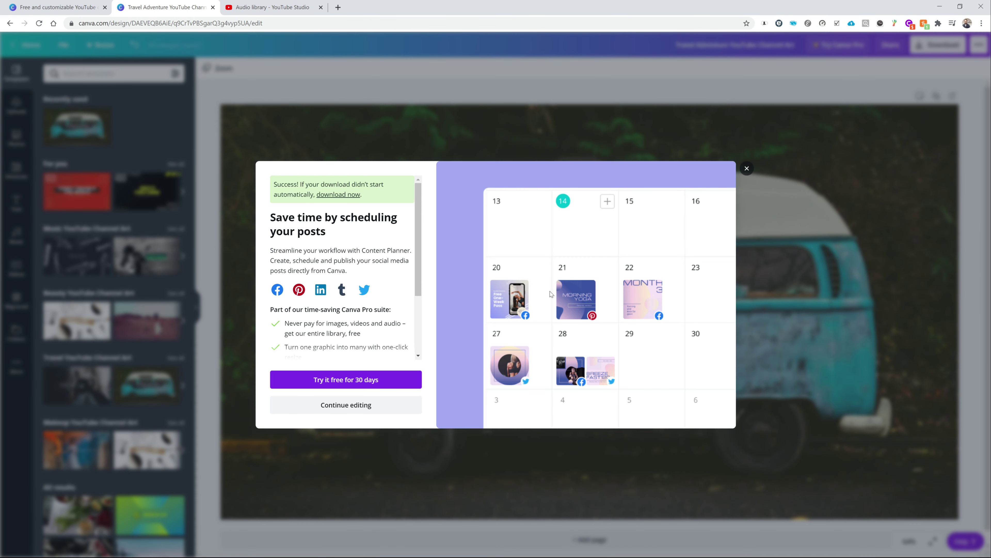
{"action": "left_click", "coordinate": [563, 297]}
{"action": "left_click", "coordinate": [747, 168]}
Step: Undo the deletions of the title, tagline and brush stroke
{"action": "left_click", "coordinate": [134, 44]}
{"action": "left_click", "coordinate": [134, 44]}
{"action": "left_click", "coordinate": [134, 44]}
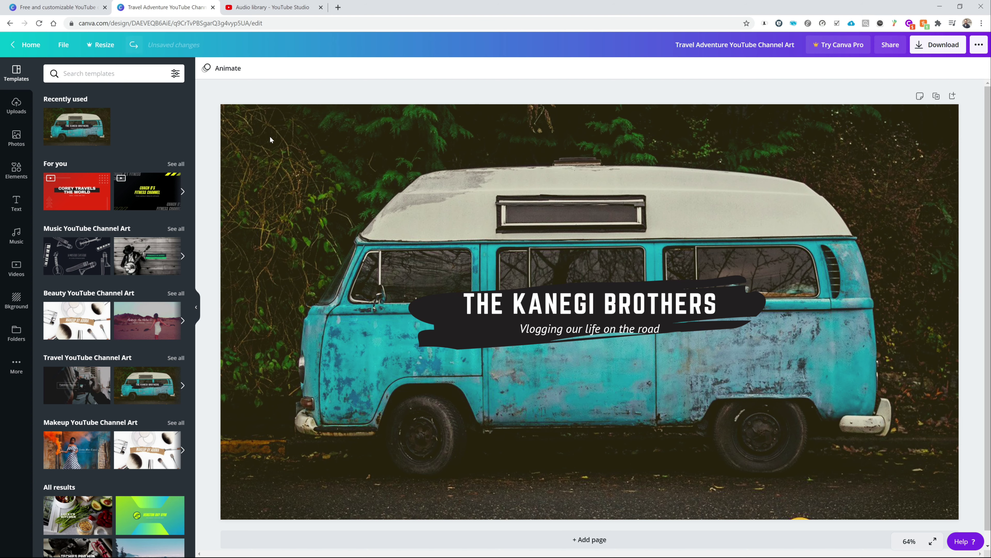
Step: Delete the van background photo, the title and the tagline, keeping only the black brush stroke
{"action": "left_click", "coordinate": [574, 255]}
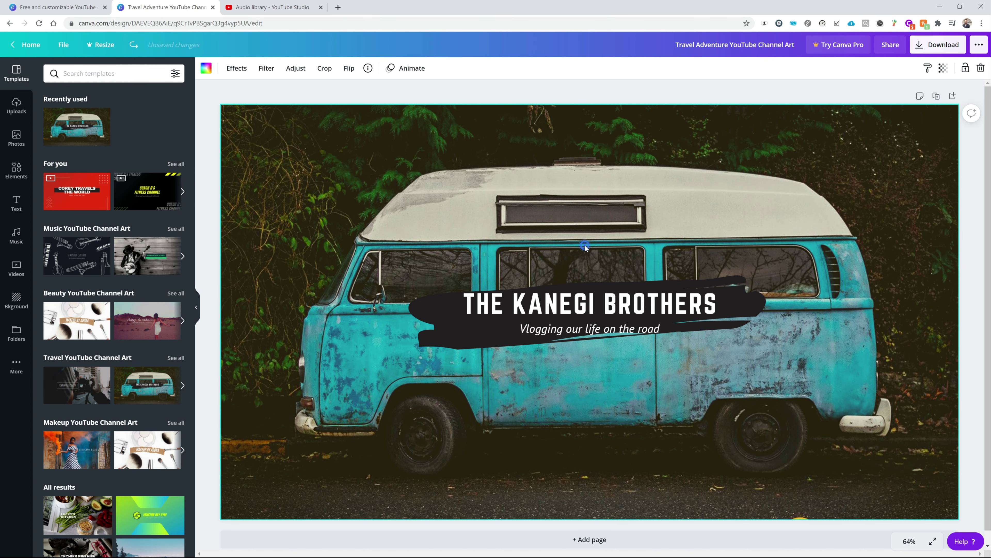
{"action": "key", "text": "Delete"}
{"action": "left_click", "coordinate": [590, 299]}
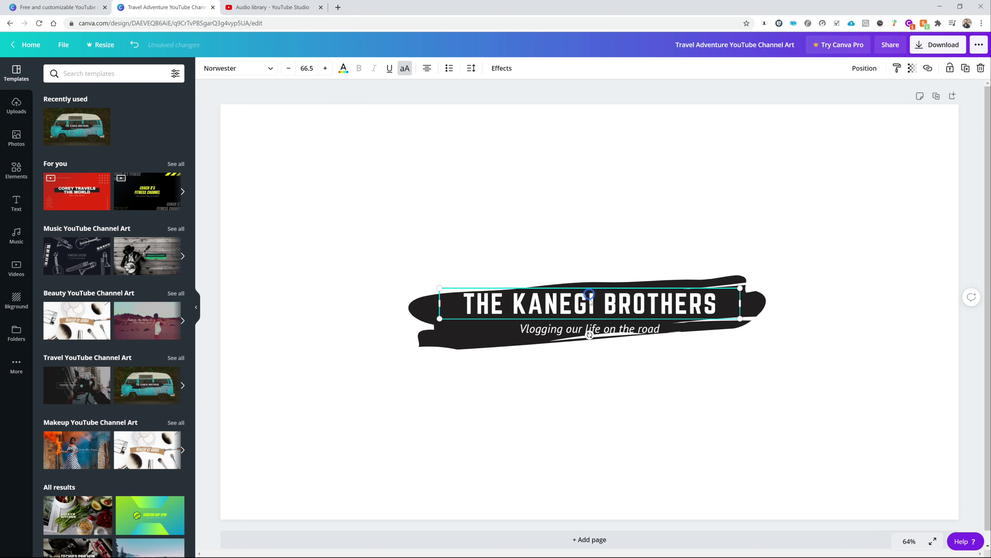
{"action": "key", "text": "Delete"}
{"action": "left_click", "coordinate": [585, 329]}
{"action": "key", "text": "Delete"}
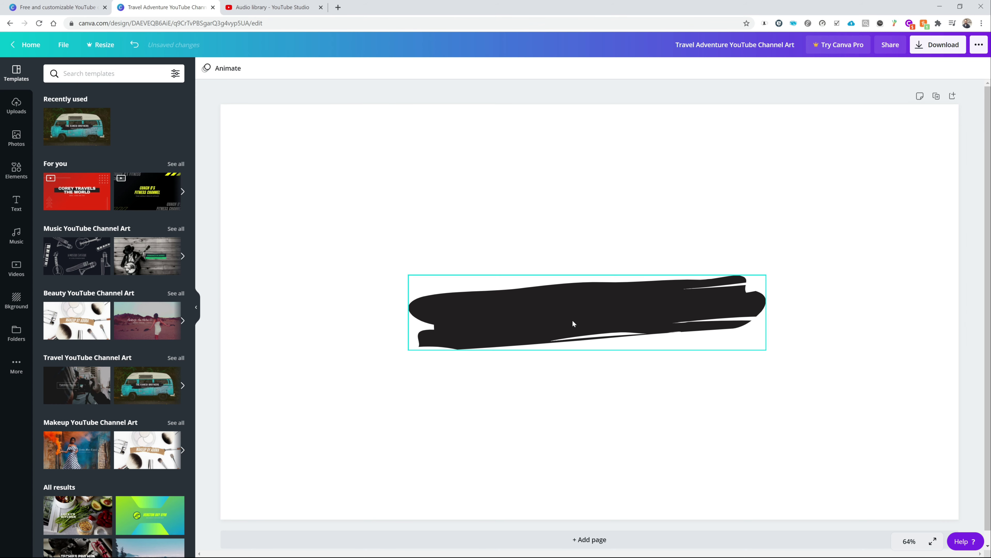
Step: Change the page background behind the brush stroke to bright green, #14FF00
{"action": "left_click", "coordinate": [390, 167]}
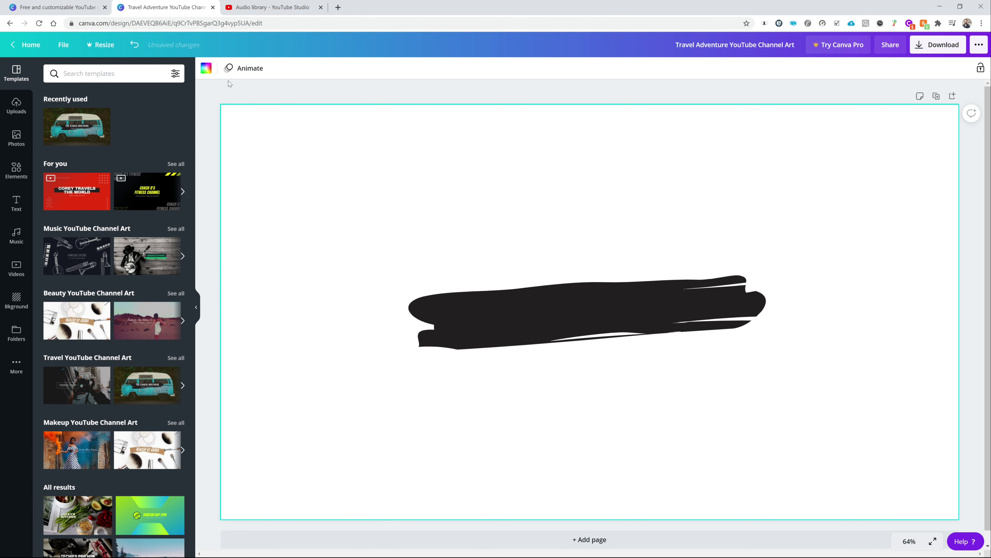
{"action": "left_click", "coordinate": [207, 72]}
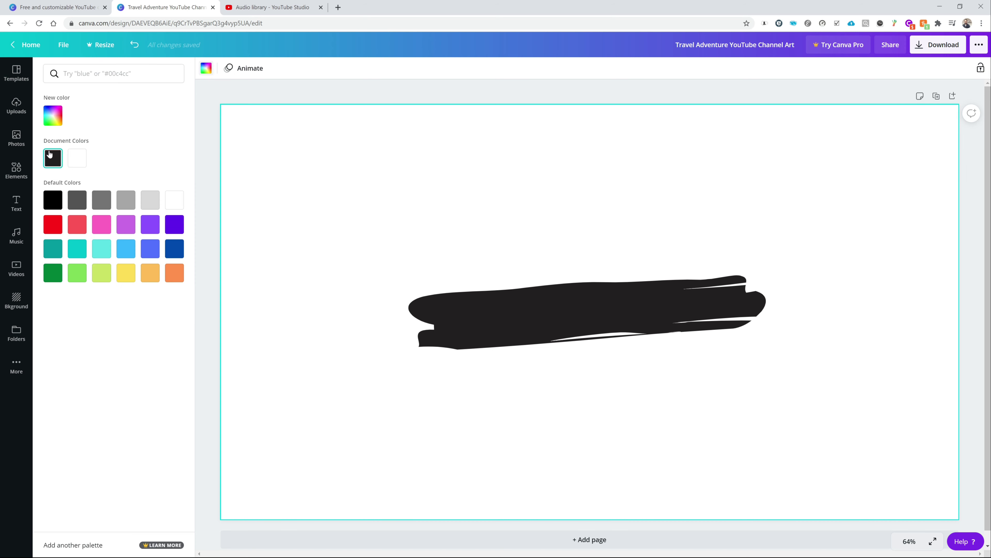
{"action": "left_click", "coordinate": [42, 111]}
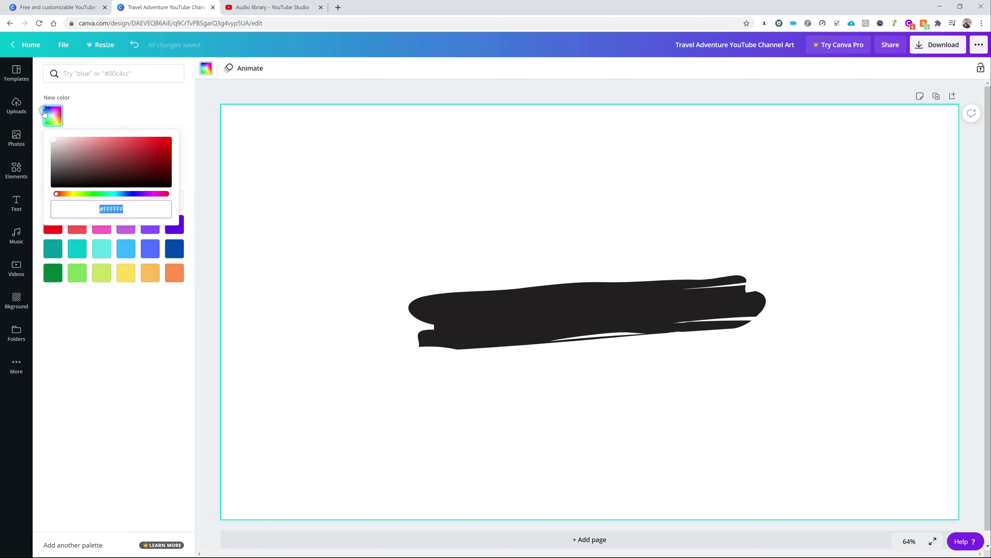
{"action": "left_click", "coordinate": [95, 193]}
{"action": "left_click_drag", "start_coordinate": [97, 171], "coordinate": [199, 119]}
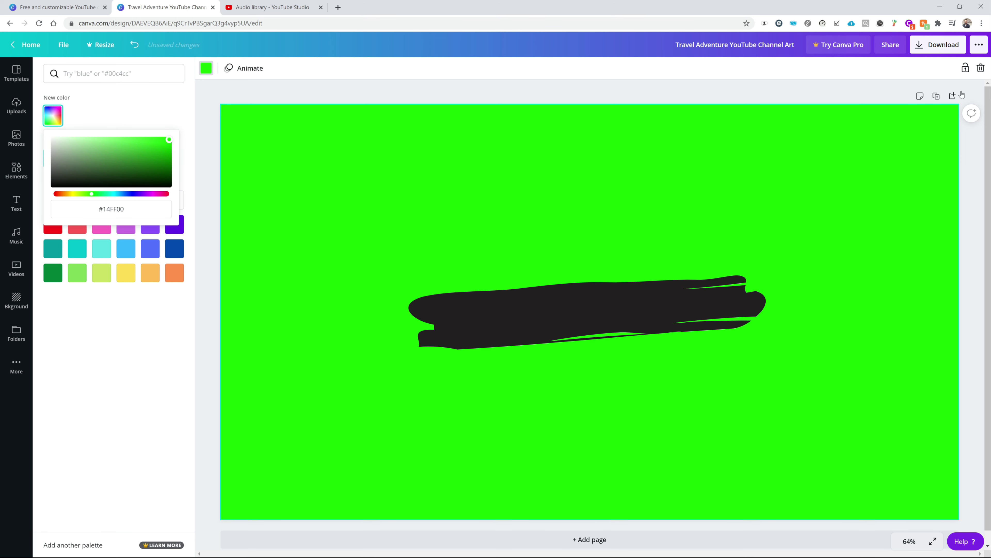
Step: Request a PNG download of the green-background brush stroke and dismiss the dialogs without saving the file
{"action": "left_click", "coordinate": [938, 44]}
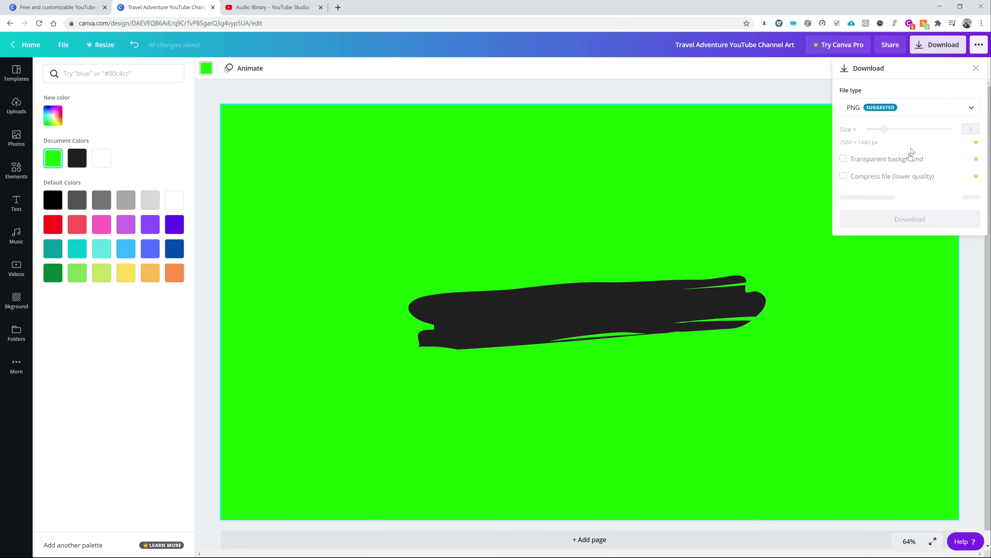
{"action": "left_click", "coordinate": [907, 197]}
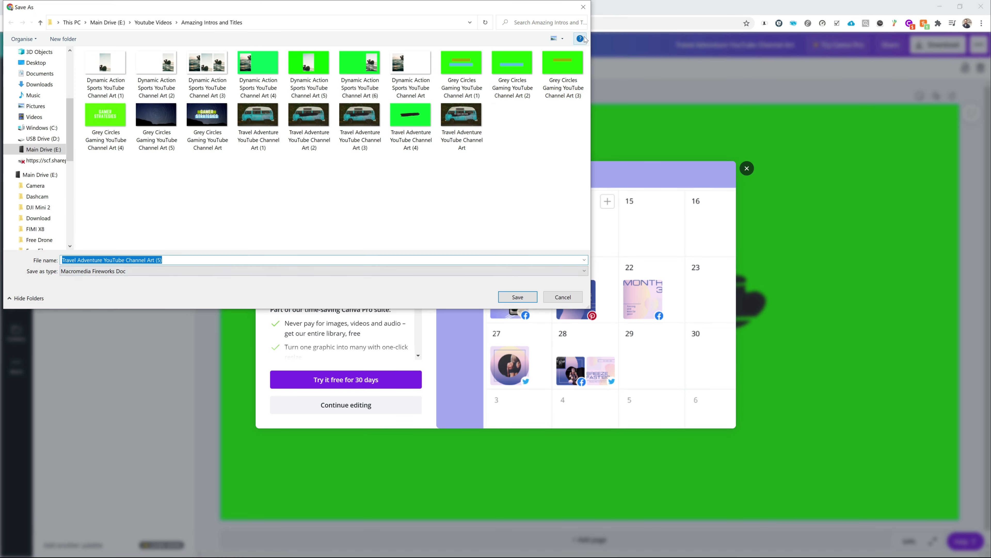
{"action": "left_click", "coordinate": [584, 7]}
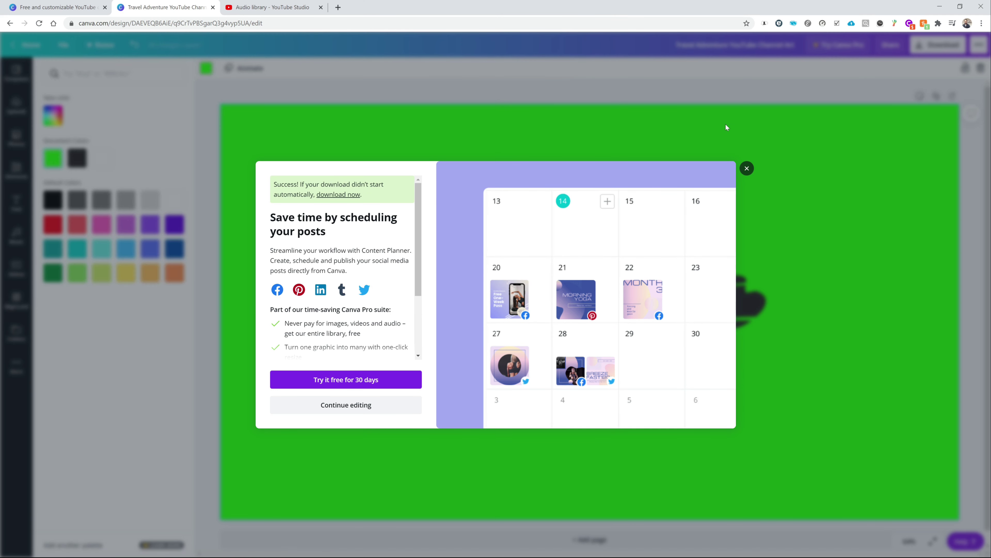
{"action": "left_click", "coordinate": [750, 171]}
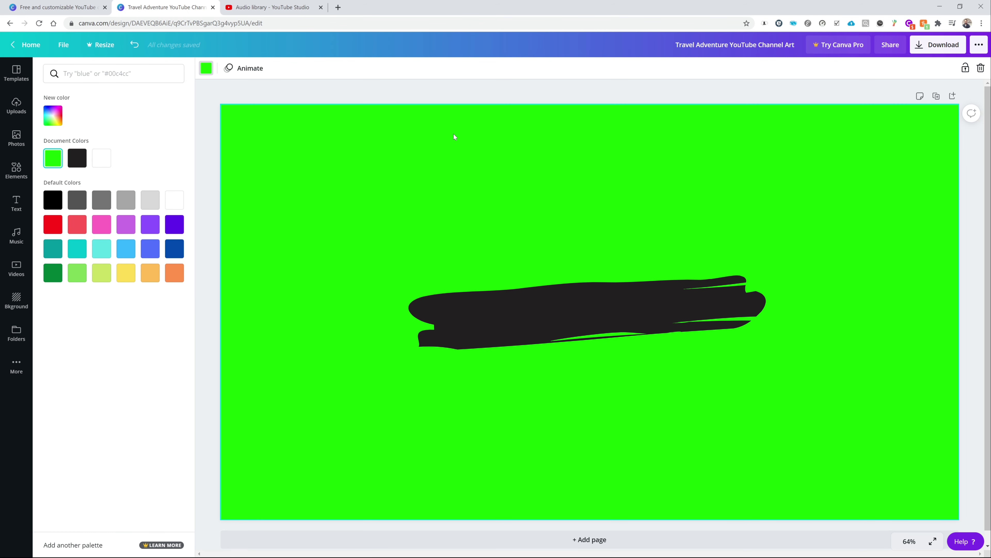
Step: Switch to Wondershare Filmora and place the van image without text at the start of video track 1
{"action": "key", "text": "alt+Tab"}
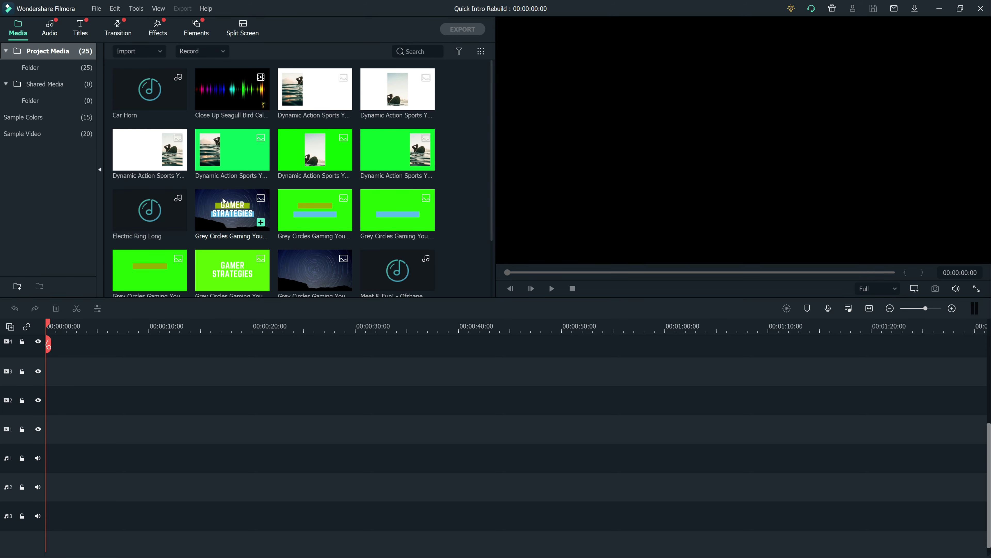
{"action": "scroll", "coordinate": [223, 200], "scroll_direction": "down", "scroll_amount": 5}
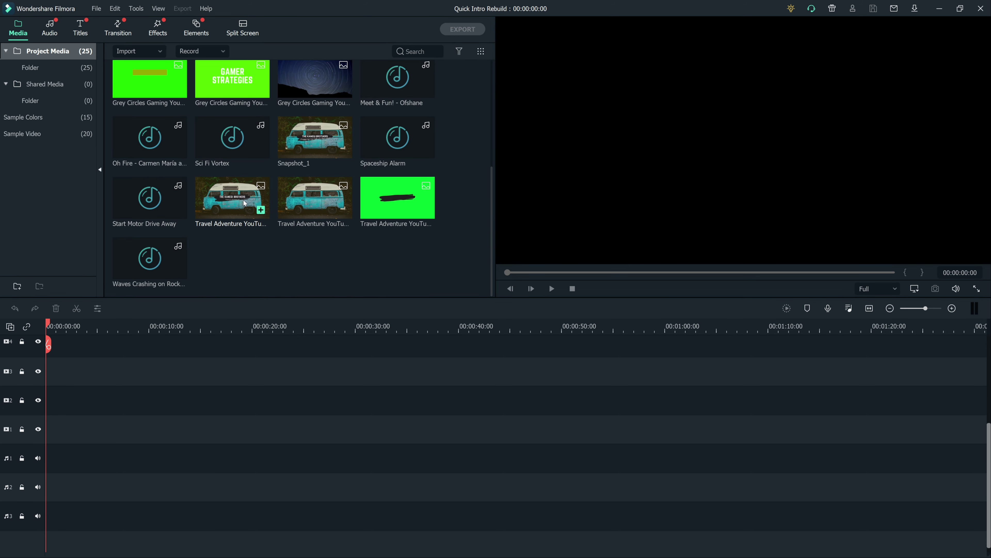
{"action": "left_click_drag", "start_coordinate": [314, 197], "coordinate": [91, 425]}
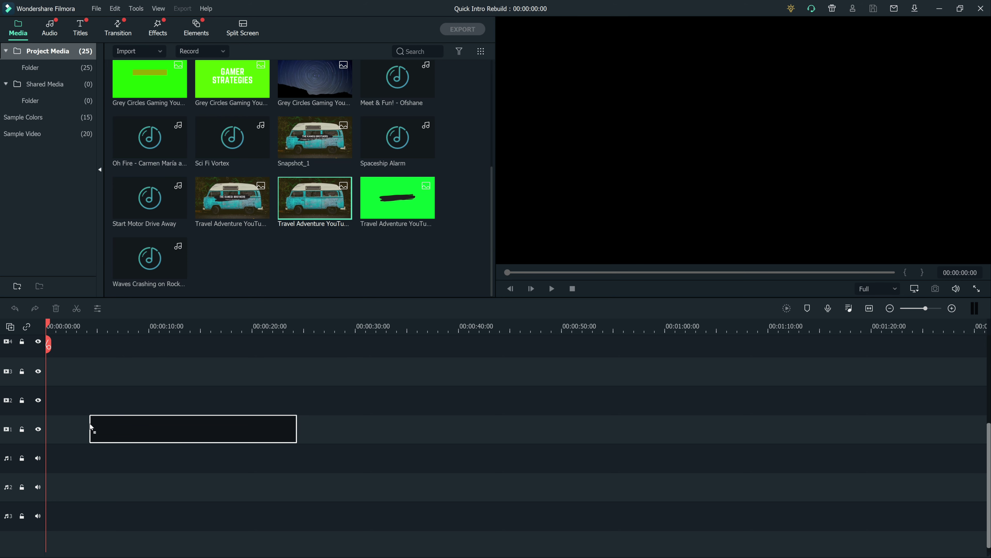
{"action": "left_click_drag", "start_coordinate": [90, 426], "coordinate": [46, 426]}
Step: Trim the van clip on video track 1 to a duration of 00:00:09:04
{"action": "left_click_drag", "start_coordinate": [253, 429], "coordinate": [161, 428]}
{"action": "left_click_drag", "start_coordinate": [190, 329], "coordinate": [406, 332]}
{"action": "left_click_drag", "start_coordinate": [374, 427], "coordinate": [318, 427]}
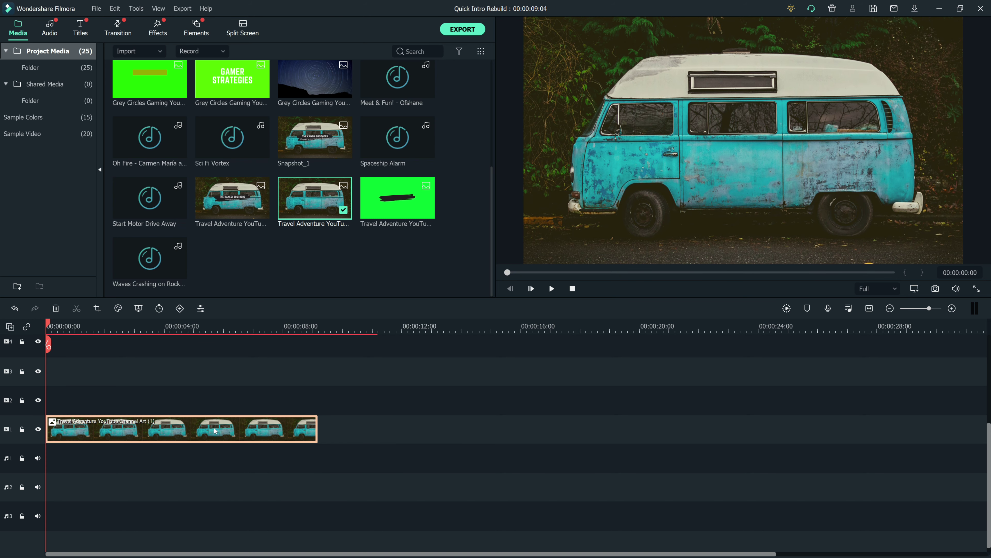
Step: Apply the Fade In preset animation to the van clip, with the fade ending at about one second
{"action": "double_click", "coordinate": [196, 428]}
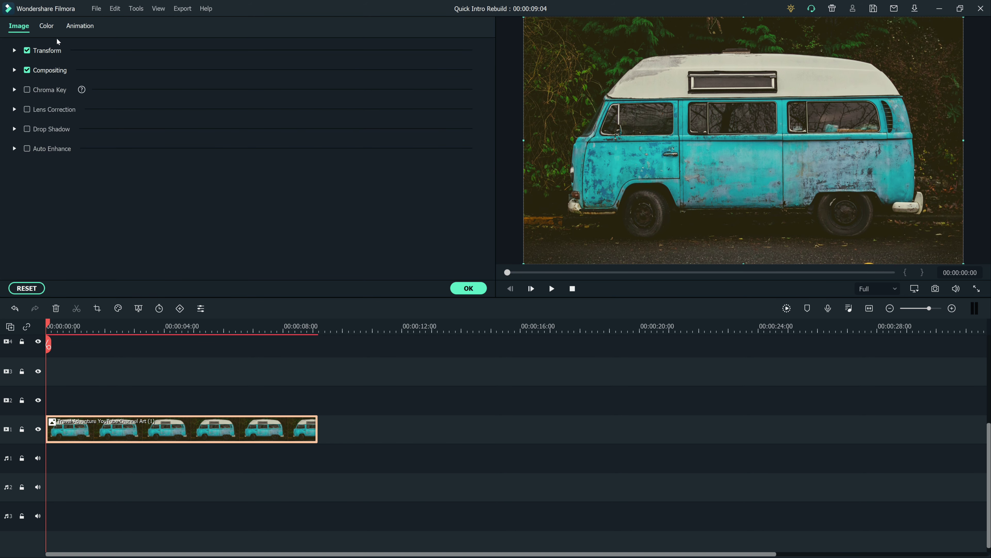
{"action": "left_click", "coordinate": [82, 26]}
{"action": "double_click", "coordinate": [52, 122]}
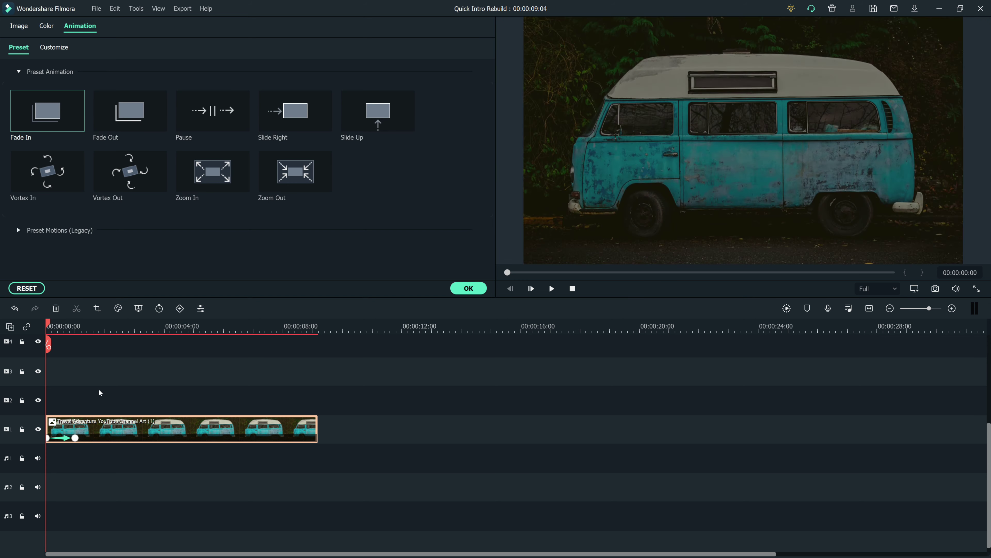
{"action": "left_click_drag", "start_coordinate": [76, 437], "coordinate": [75, 439]}
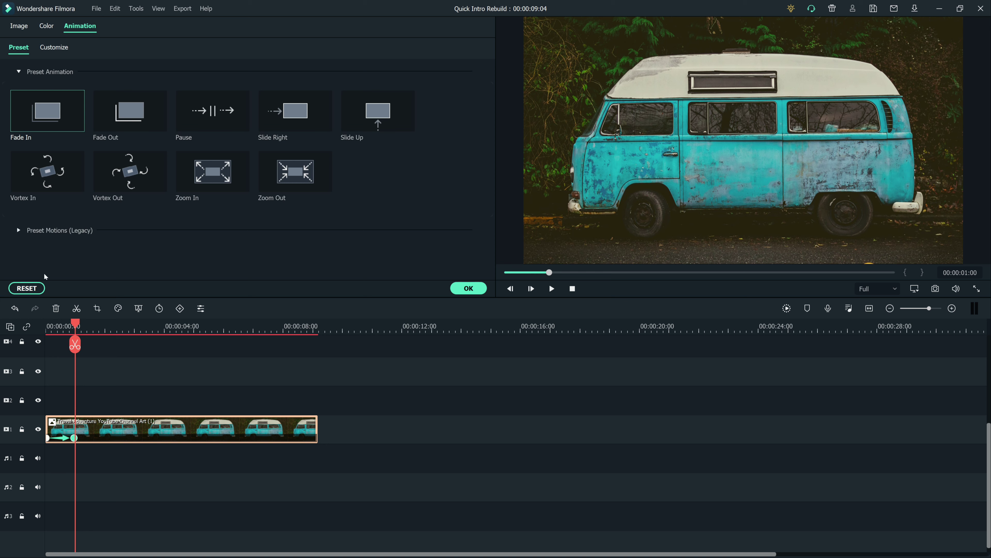
Step: Fade out the van clip with two custom keyframes near its end, lowering the opacity to about zero at the last one
{"action": "left_click_drag", "start_coordinate": [75, 344], "coordinate": [321, 327]}
{"action": "left_click", "coordinate": [54, 47]}
{"action": "left_click", "coordinate": [197, 87]}
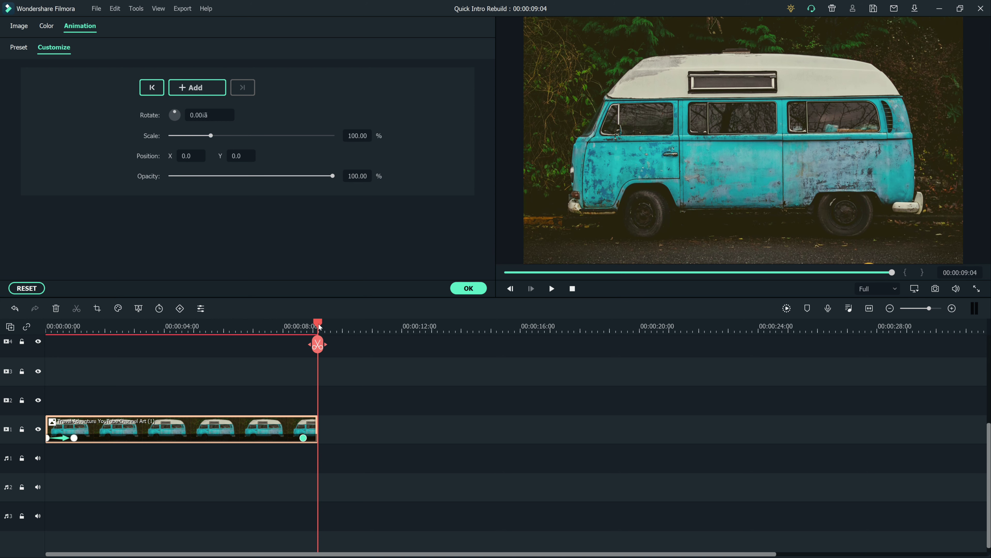
{"action": "left_click", "coordinate": [197, 87]}
{"action": "left_click", "coordinate": [174, 177]}
{"action": "left_click", "coordinate": [469, 287]}
Step: Place the green brush stroke image on video track 2 from about 00:00:00:13 and trim it to end shortly before the van clip
{"action": "left_click_drag", "start_coordinate": [398, 198], "coordinate": [192, 398]}
{"action": "left_click_drag", "start_coordinate": [654, 403], "coordinate": [292, 403]}
Step: Fade in the brush stroke clip with keyframes at 00:00:00:13 and 00:00:01:03, setting the first keyframe's opacity to 0%
{"action": "left_click_drag", "start_coordinate": [318, 325], "coordinate": [49, 355]}
{"action": "double_click", "coordinate": [84, 399]}
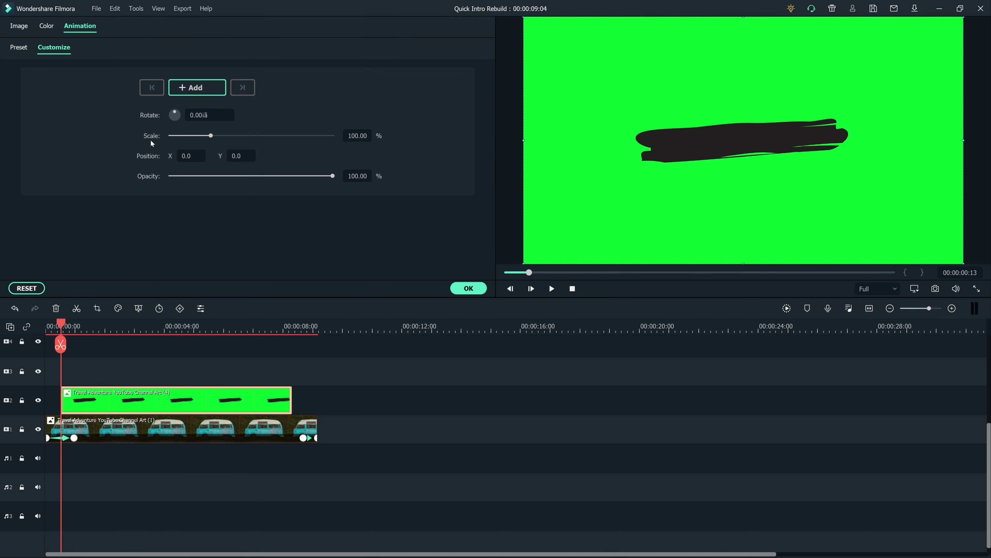
{"action": "left_click", "coordinate": [188, 86]}
{"action": "left_click_drag", "start_coordinate": [63, 324], "coordinate": [79, 325]}
{"action": "left_click", "coordinate": [203, 87]}
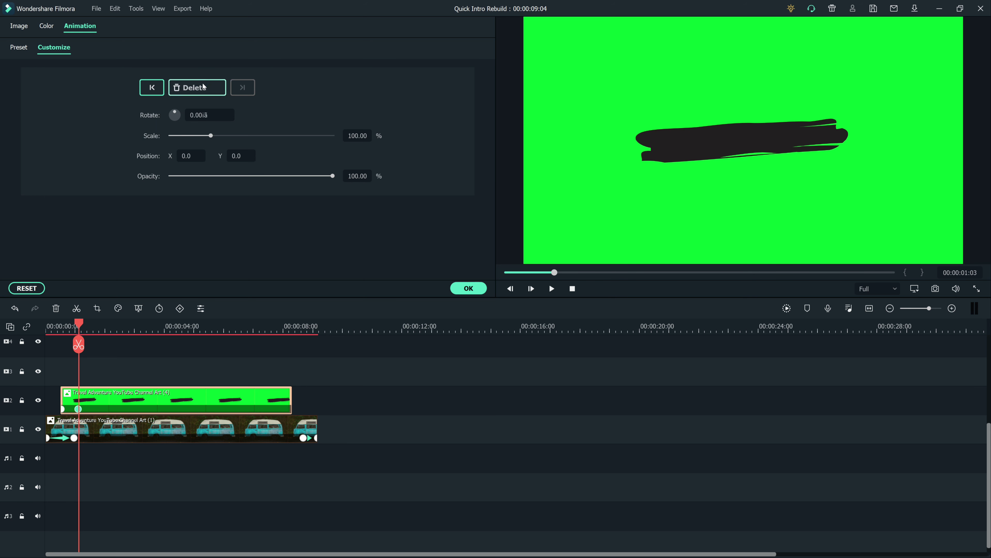
{"action": "left_click", "coordinate": [62, 407]}
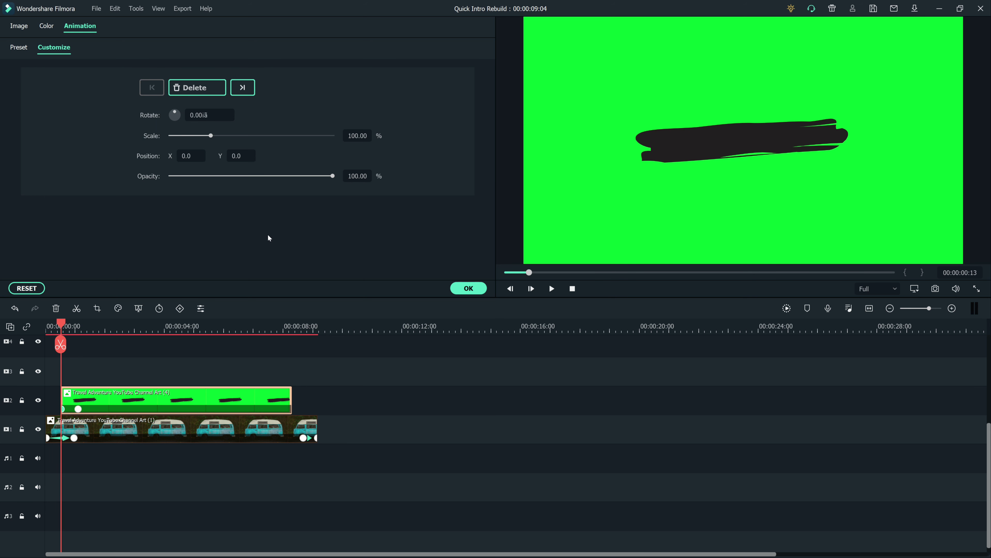
{"action": "left_click_drag", "start_coordinate": [226, 176], "coordinate": [147, 177]}
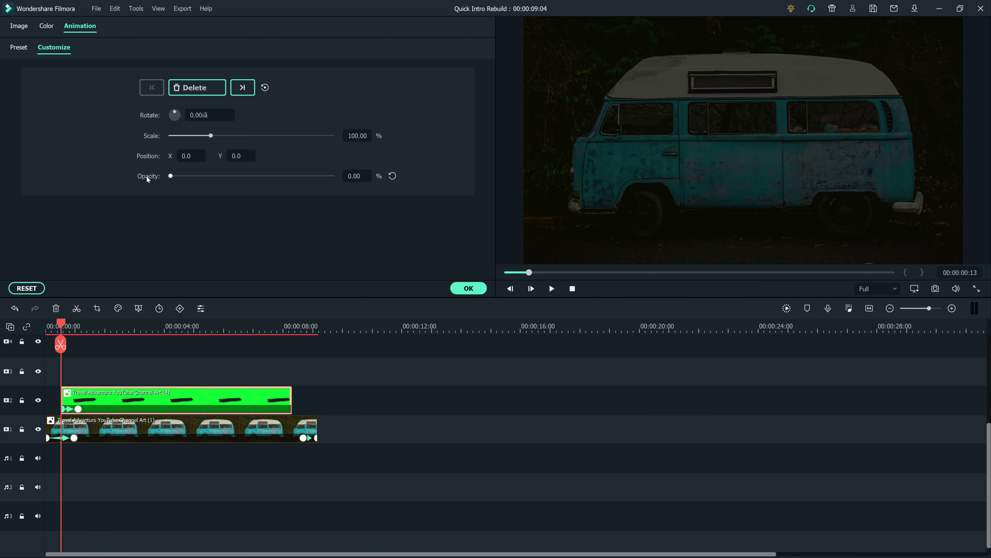
Step: Enable Chroma Key on the brush stroke clip and sample the green background from the preview as the key colour
{"action": "left_click_drag", "start_coordinate": [62, 323], "coordinate": [81, 323]}
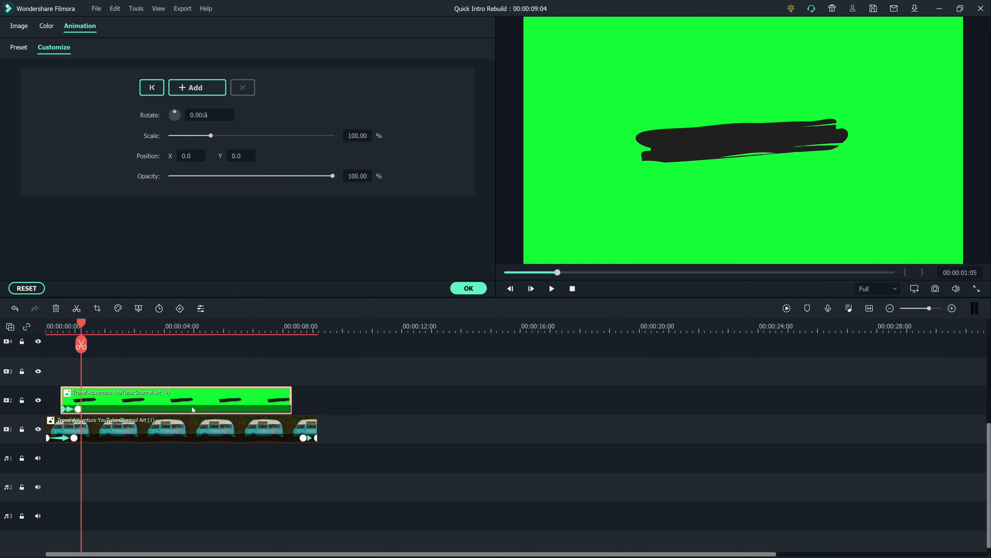
{"action": "left_click", "coordinate": [20, 26]}
{"action": "left_click", "coordinate": [27, 89]}
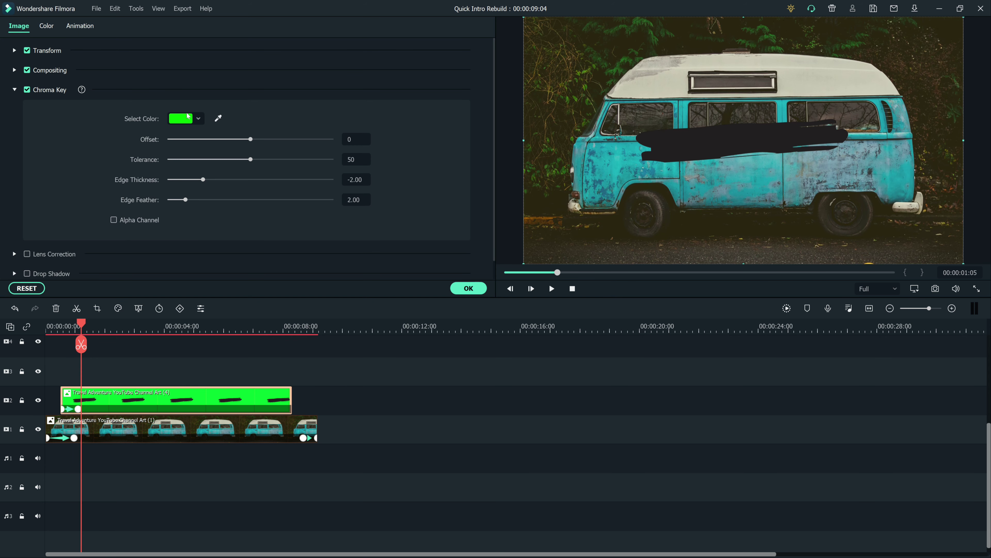
{"action": "left_click", "coordinate": [216, 116]}
{"action": "left_click", "coordinate": [555, 81]}
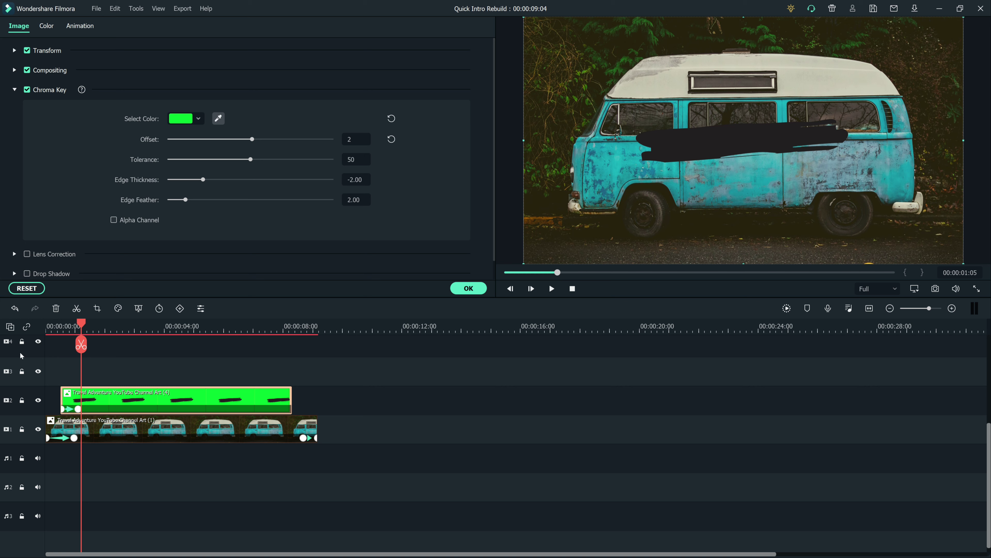
Step: Check the keyed brush stroke by toggling video track 2's visibility and playing the opening, and accept the clip settings
{"action": "left_click", "coordinate": [38, 400]}
{"action": "left_click", "coordinate": [38, 400]}
{"action": "left_click", "coordinate": [38, 399]}
{"action": "left_click", "coordinate": [39, 400]}
{"action": "left_click", "coordinate": [39, 400]}
{"action": "mouse_move", "coordinate": [81, 348]}
{"action": "left_mouse_down"}
{"action": "mouse_move", "coordinate": [80, 327]}
{"action": "mouse_move", "coordinate": [49, 327]}
{"action": "mouse_move", "coordinate": [119, 331]}
{"action": "mouse_move", "coordinate": [93, 324]}
{"action": "mouse_move", "coordinate": [46, 334]}
{"action": "left_mouse_up"}
{"action": "left_click", "coordinate": [32, 394]}
{"action": "left_click", "coordinate": [38, 399]}
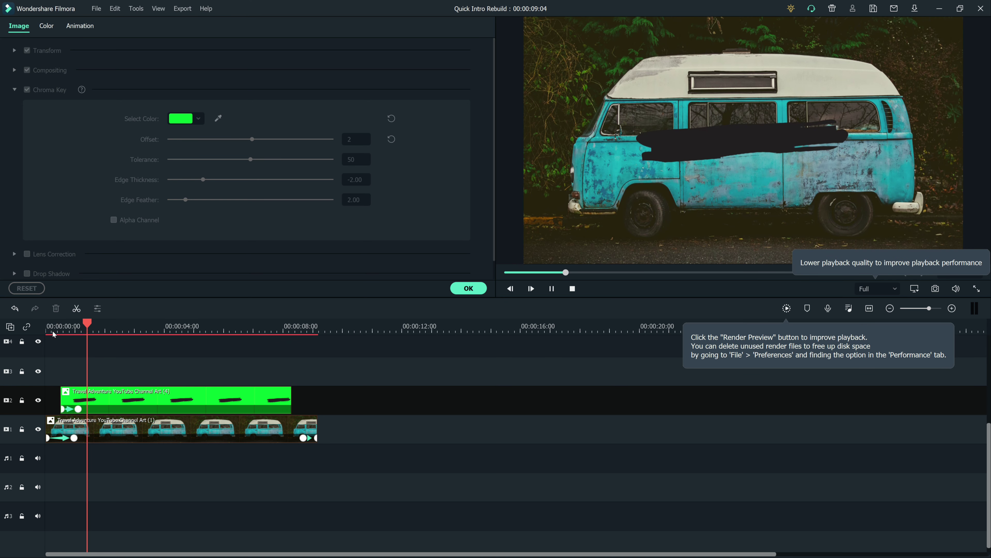
{"action": "key", "text": "space"}
{"action": "left_click", "coordinate": [469, 288]}
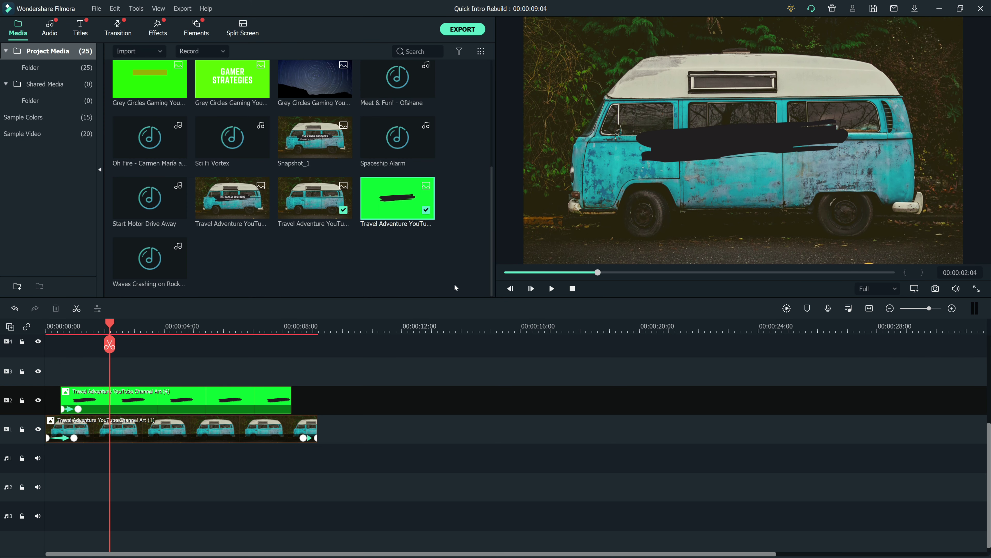
Step: Add the custom titles Quick 1 on video track 4 from about 00:00:02:04 and Quick 2 on video track 3 from about 00:00:01:10
{"action": "left_click", "coordinate": [81, 28]}
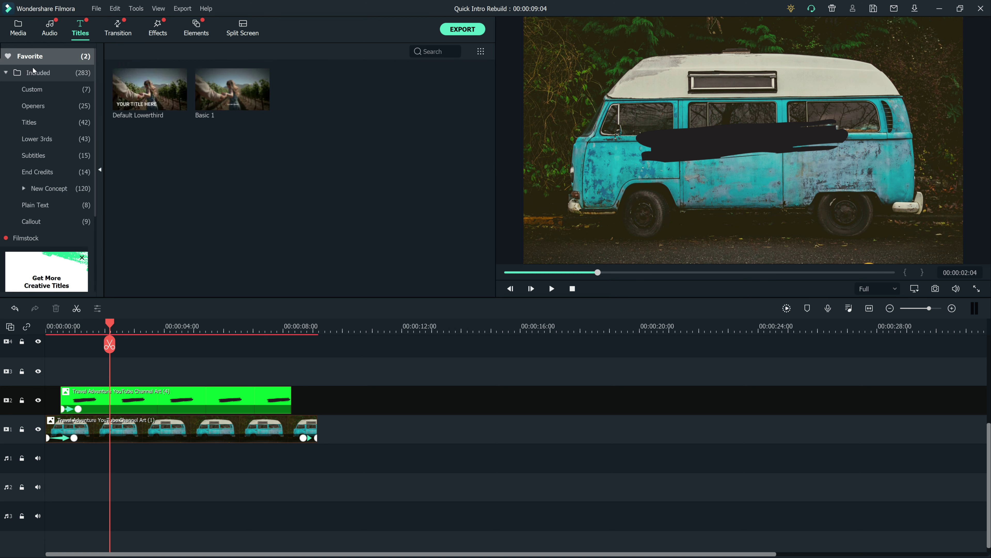
{"action": "left_click", "coordinate": [34, 89]}
{"action": "left_click_drag", "start_coordinate": [300, 105], "coordinate": [111, 386]}
{"action": "left_click_drag", "start_coordinate": [422, 97], "coordinate": [88, 410]}
Step: Open the Quick 1 title for editing and look through the available text animation presets
{"action": "double_click", "coordinate": [132, 373]}
{"action": "left_click", "coordinate": [48, 48]}
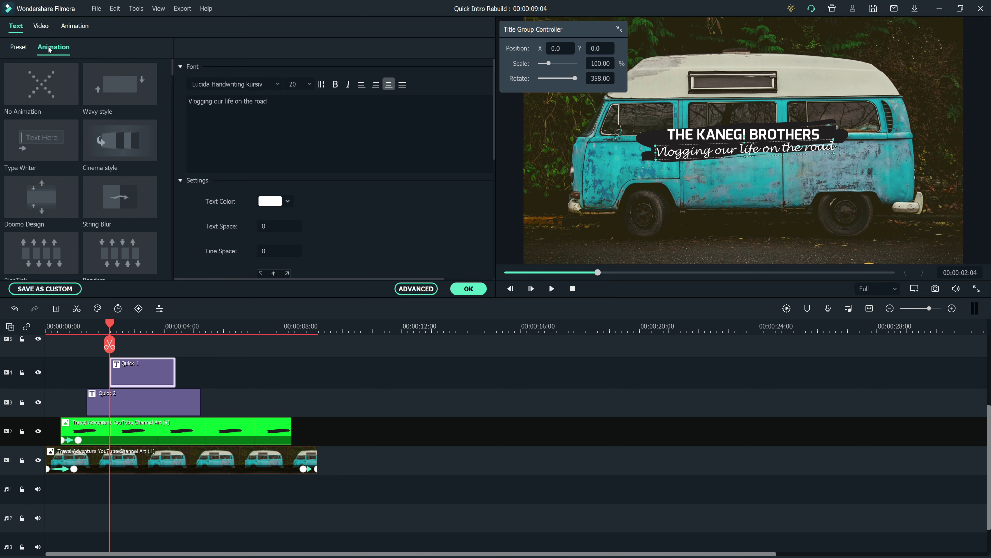
{"action": "scroll", "coordinate": [115, 146], "scroll_direction": "down", "scroll_amount": 10}
{"action": "scroll", "coordinate": [116, 156], "scroll_direction": "up", "scroll_amount": 10}
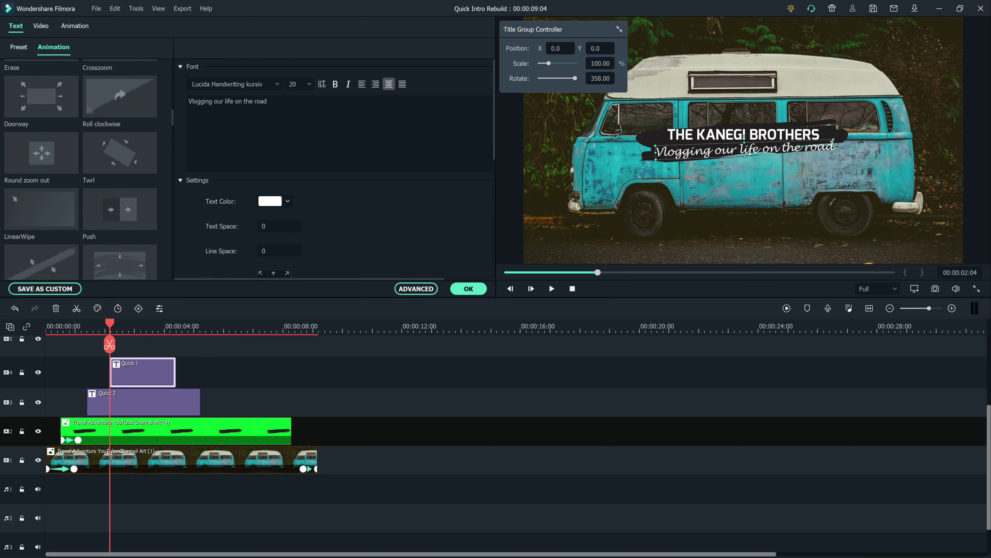
{"action": "scroll", "coordinate": [125, 189], "scroll_direction": "down", "scroll_amount": 10}
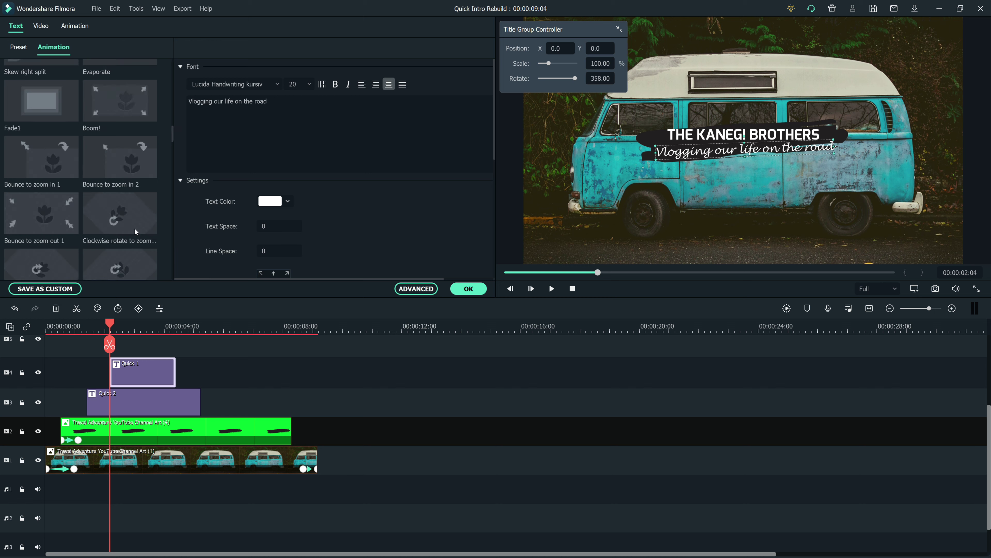
{"action": "scroll", "coordinate": [125, 189], "scroll_direction": "up", "scroll_amount": 10}
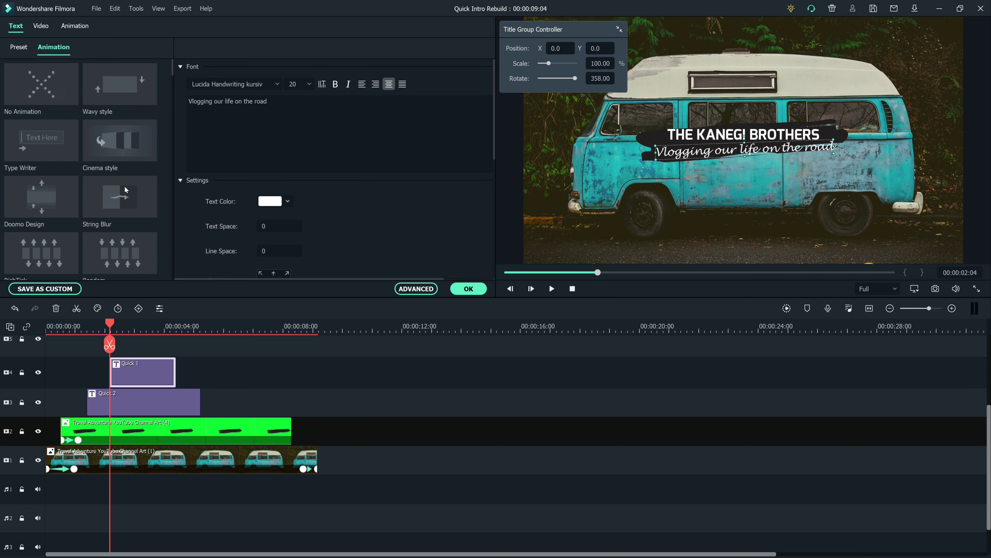
{"action": "left_click", "coordinate": [18, 47]}
Step: Review the Quick 1 title's animation choices and timing in the advanced text editor, scrubbing through the text, and accept
{"action": "left_click_drag", "start_coordinate": [109, 326], "coordinate": [208, 313]}
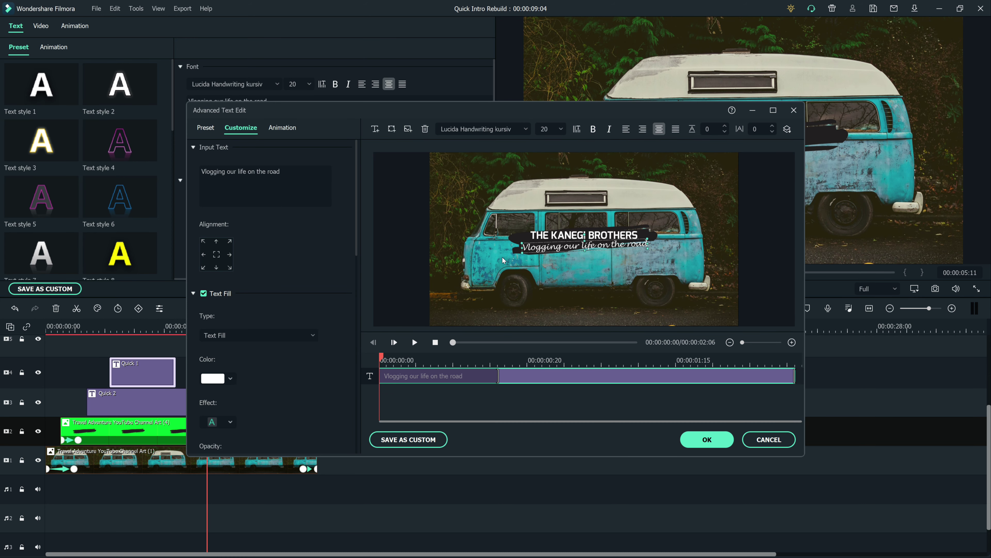
{"action": "left_click", "coordinate": [283, 128]}
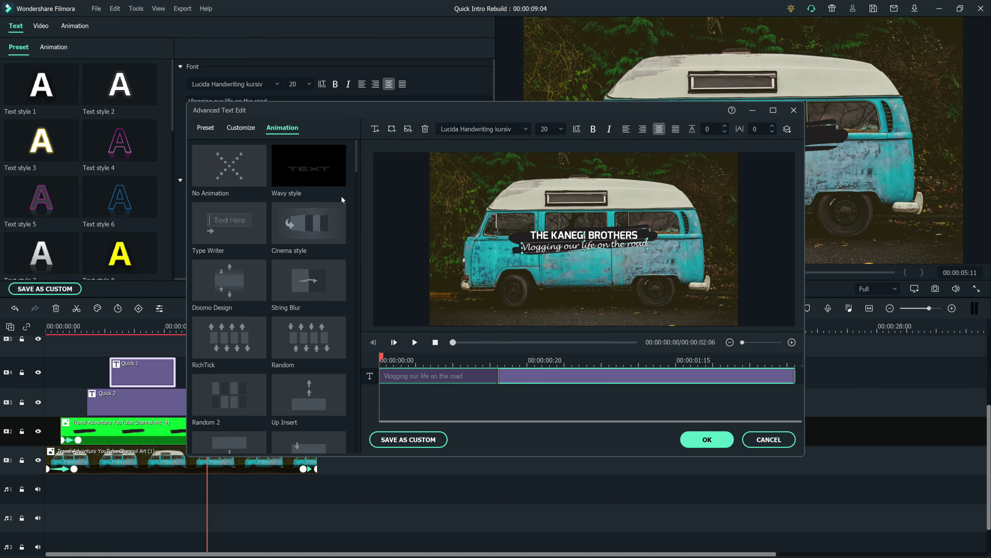
{"action": "scroll", "coordinate": [354, 228], "scroll_direction": "down", "scroll_amount": 10}
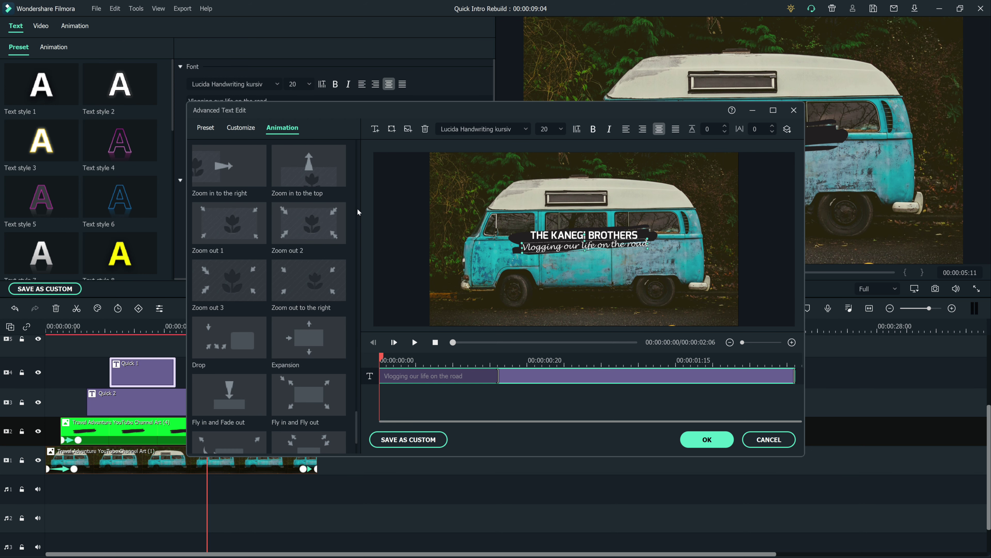
{"action": "scroll", "coordinate": [356, 211], "scroll_direction": "up", "scroll_amount": 10}
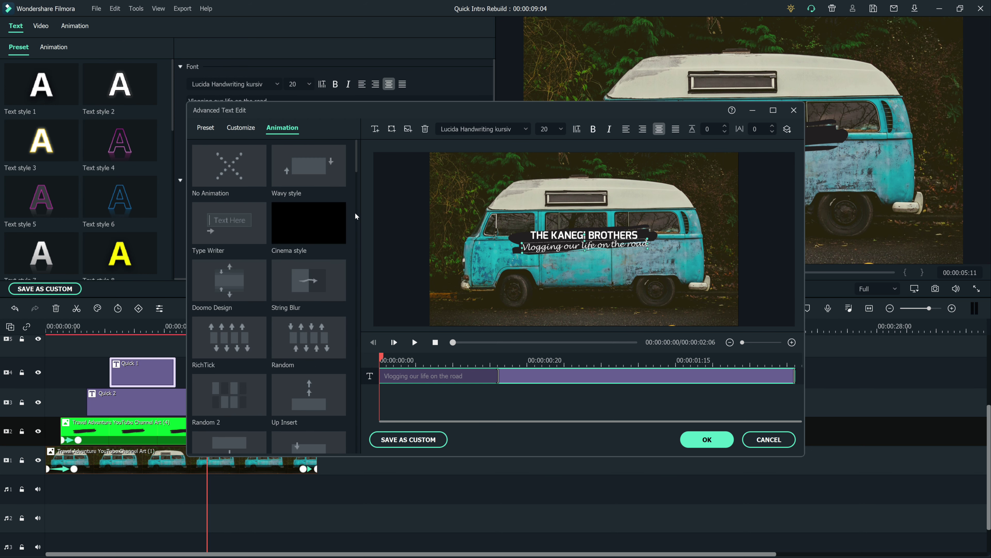
{"action": "left_click", "coordinate": [383, 356]}
{"action": "left_click_drag", "start_coordinate": [457, 359], "coordinate": [744, 357]}
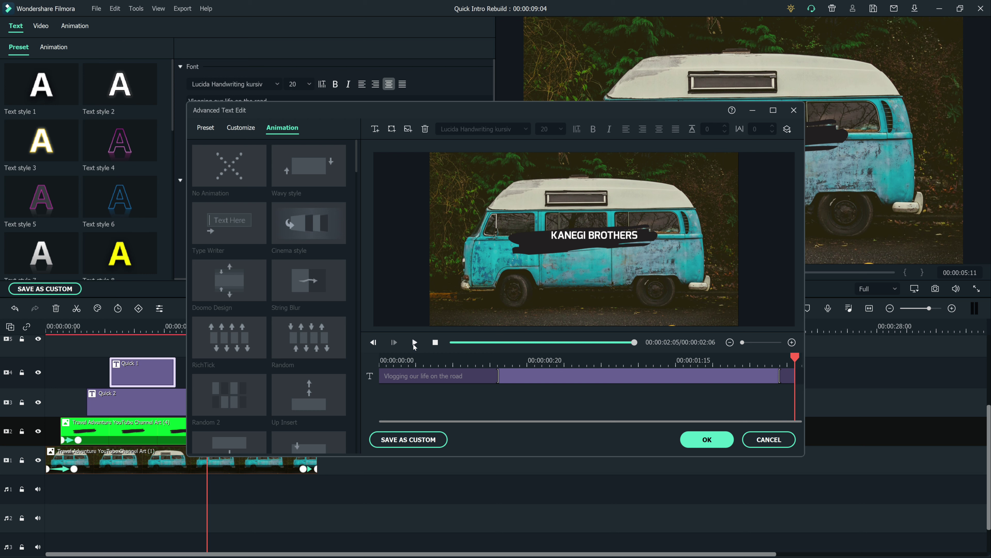
{"action": "left_click", "coordinate": [781, 378]}
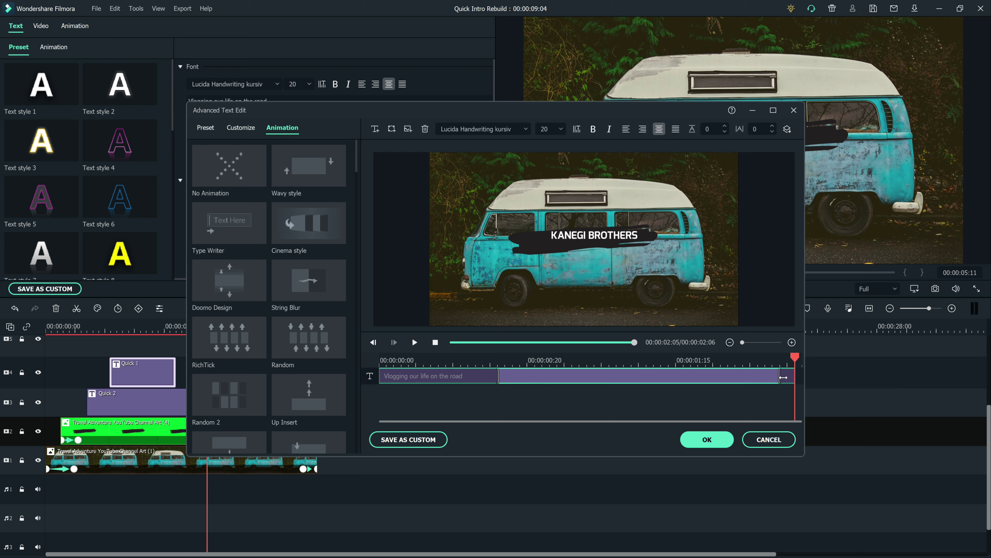
{"action": "left_click", "coordinate": [707, 440]}
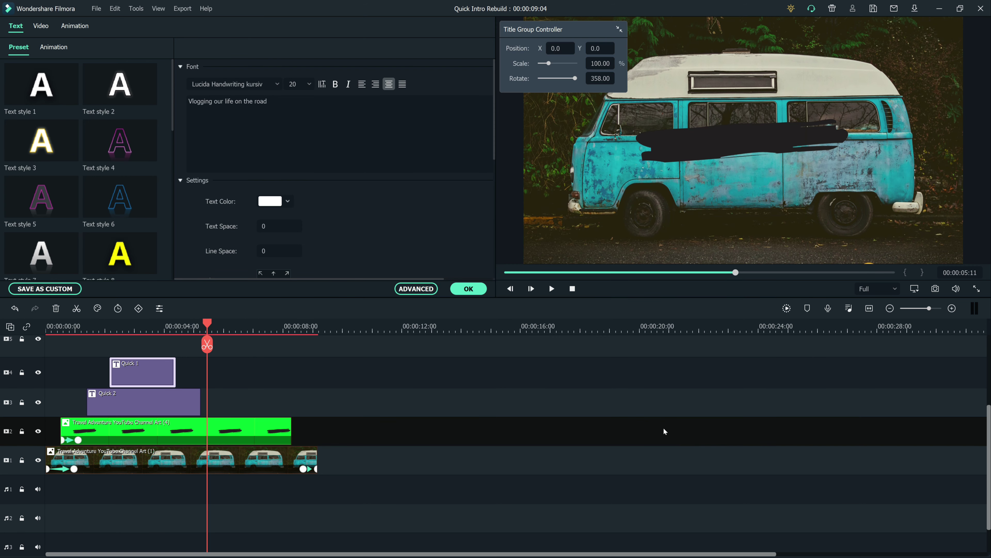
Step: Check the Quick 2 title in the advanced text editor and accept its settings
{"action": "double_click", "coordinate": [149, 398]}
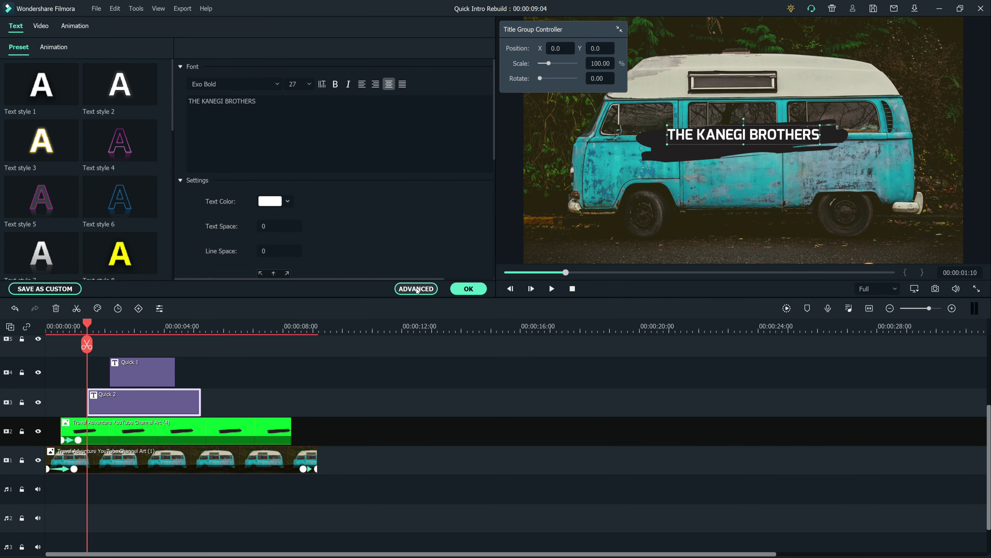
{"action": "left_click", "coordinate": [416, 289]}
{"action": "left_click", "coordinate": [707, 440]}
{"action": "left_click", "coordinate": [467, 285]}
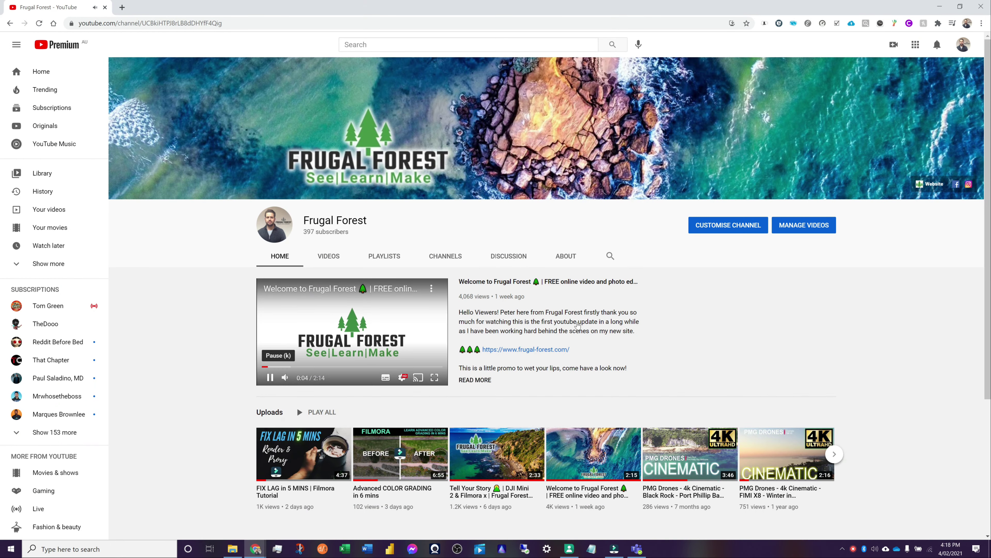
Step: Switch to YouTube, open the Audio library in YouTube Studio and enter "road trip" as the free music search
{"action": "left_click", "coordinate": [964, 45]}
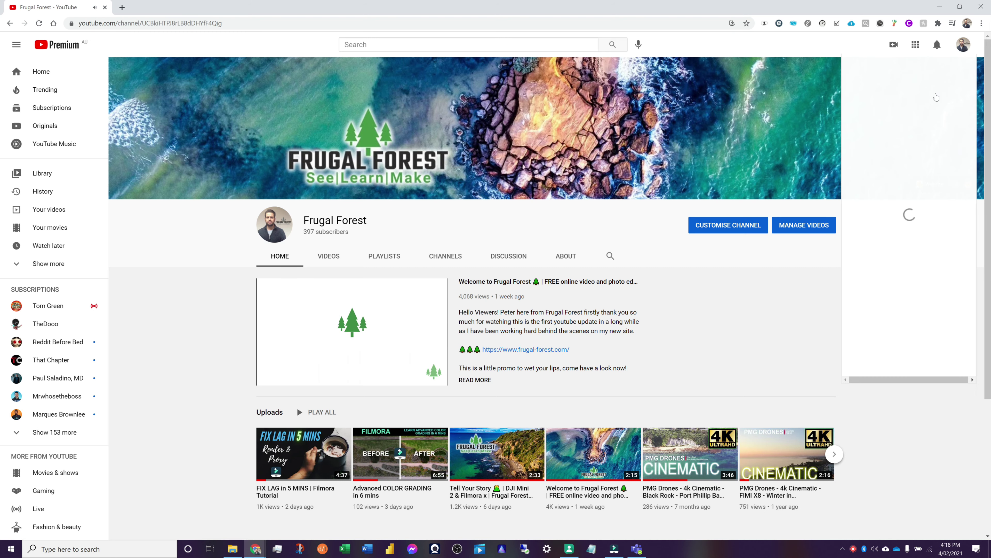
{"action": "left_click", "coordinate": [866, 141]}
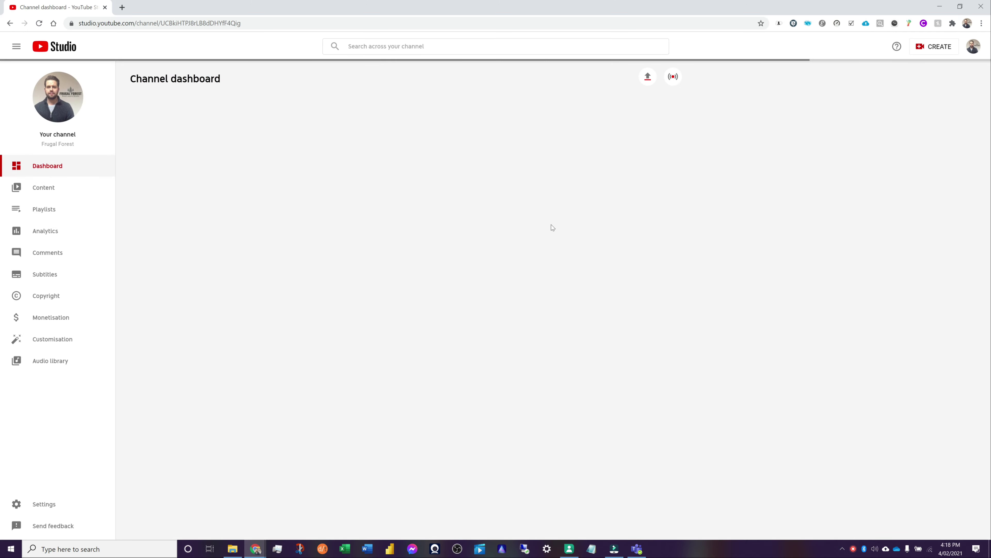
{"action": "left_click", "coordinate": [64, 361]}
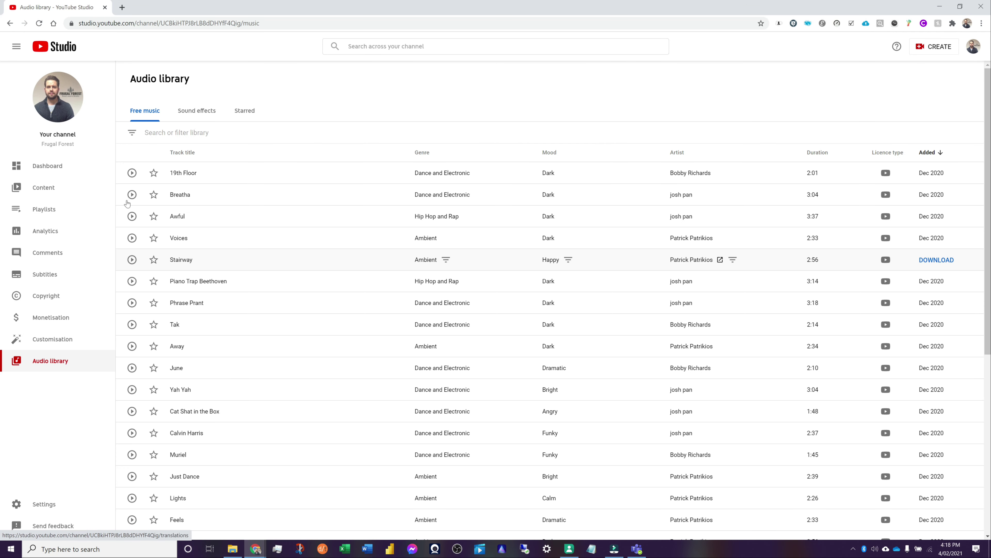
{"action": "left_click", "coordinate": [183, 133]}
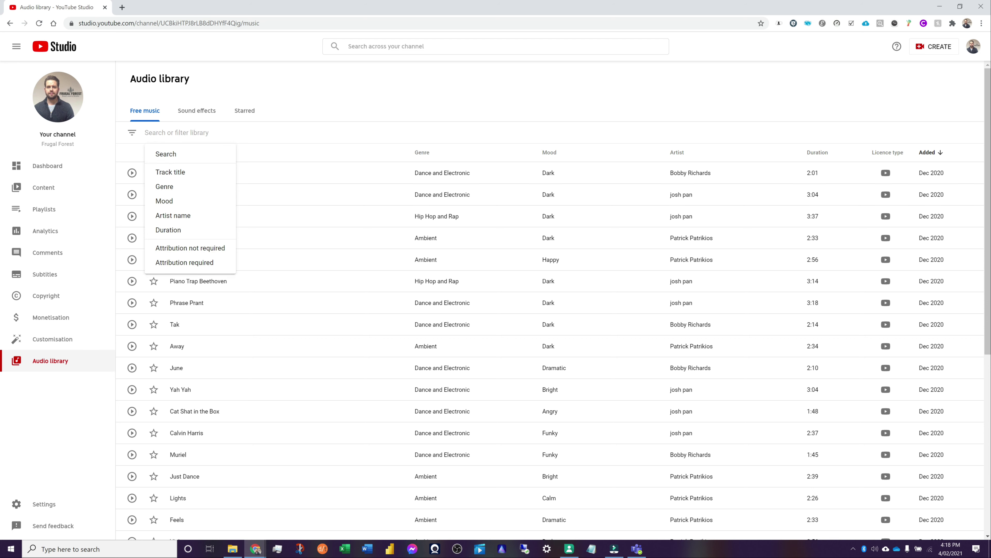
{"action": "type", "text": "road trip"}
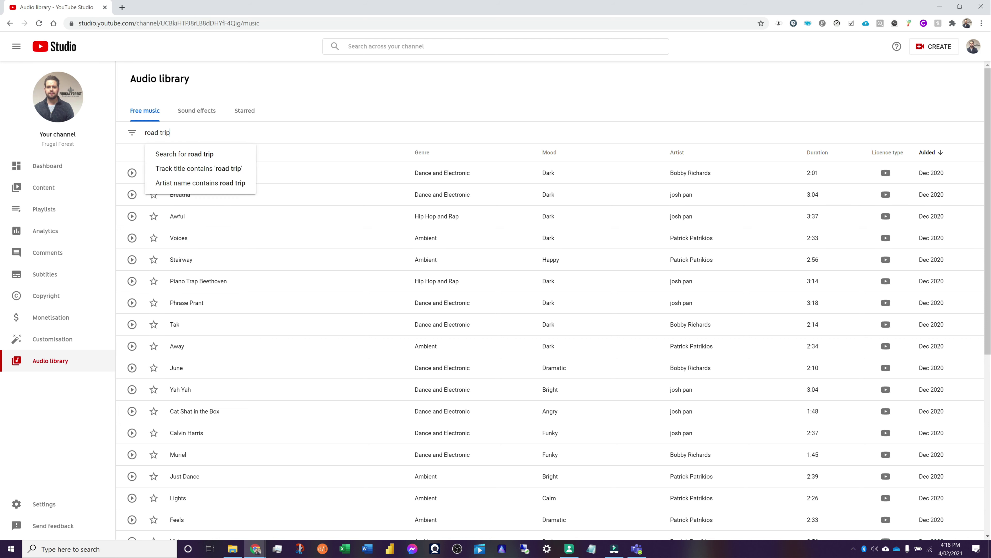
Step: Filter the library's sound effects by "birds" and preview the Summer Forest effect
{"action": "left_click", "coordinate": [196, 111]}
{"action": "left_click", "coordinate": [200, 133]}
{"action": "type", "text": "birds"}
{"action": "key", "text": "Return"}
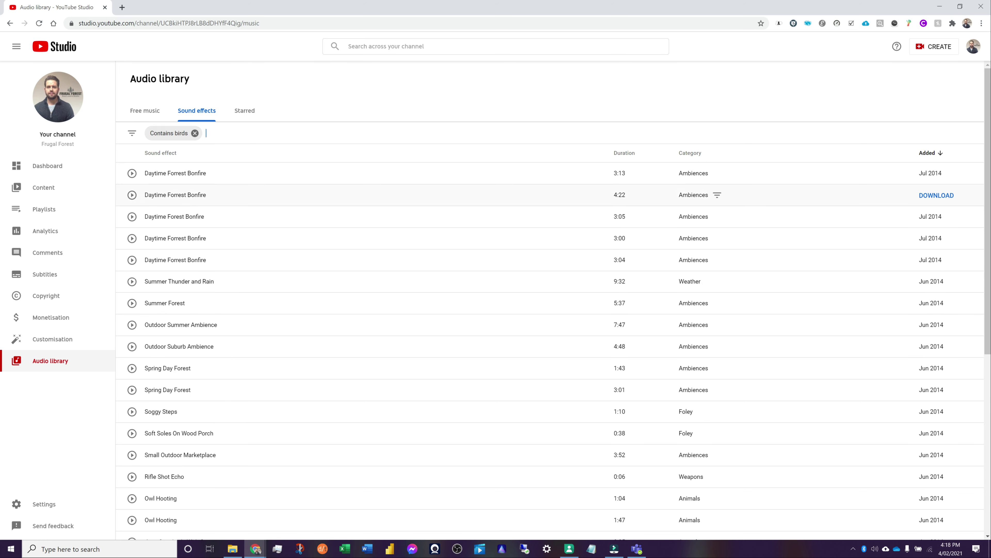
{"action": "left_click", "coordinate": [132, 303]}
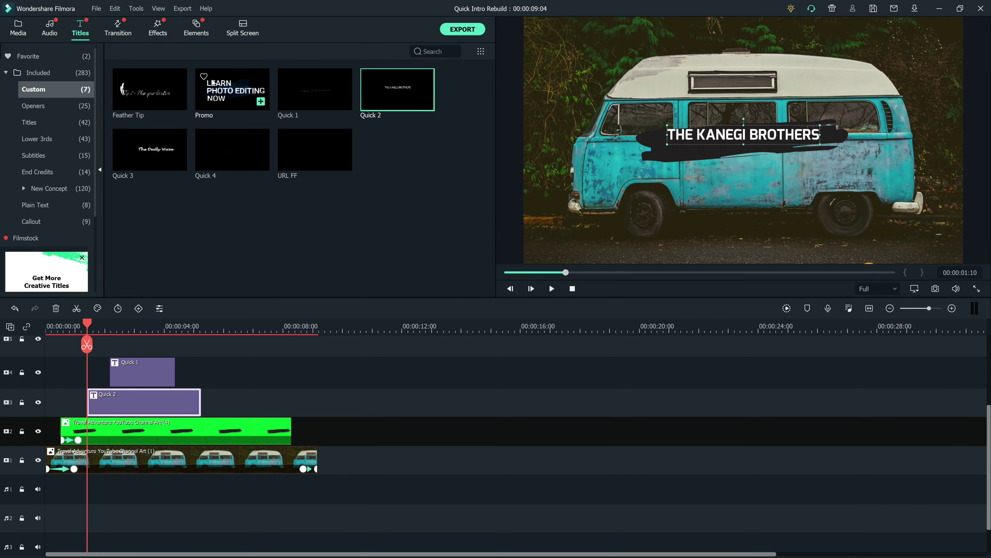
Step: Switch to Filmora, place Meet & Fun! - Ofshane at the start of audio track 1 and play the intro with it
{"action": "left_click", "coordinate": [19, 28]}
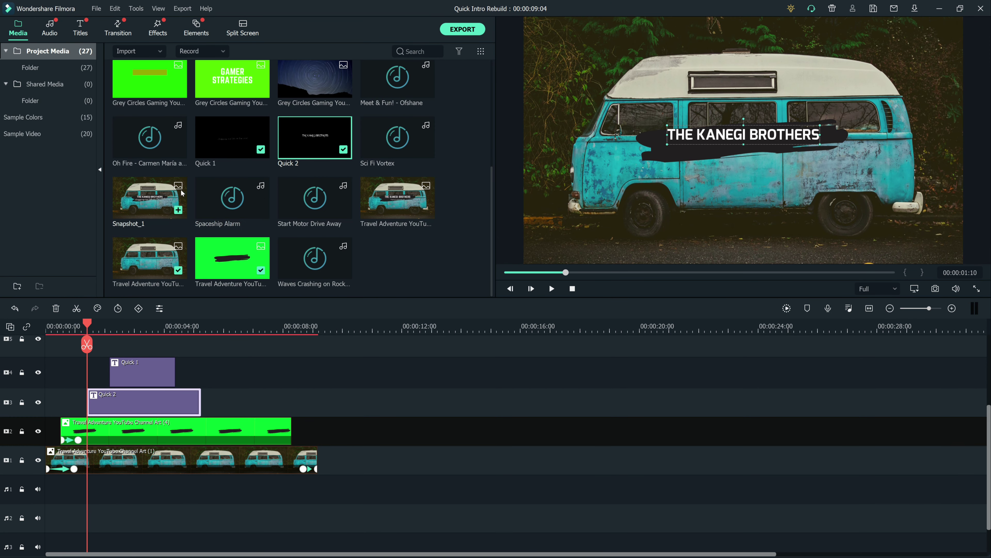
{"action": "mouse_move", "coordinate": [395, 87]}
{"action": "left_mouse_down"}
{"action": "mouse_move", "coordinate": [234, 351]}
{"action": "mouse_move", "coordinate": [110, 489]}
{"action": "mouse_move", "coordinate": [58, 486]}
{"action": "left_mouse_up"}
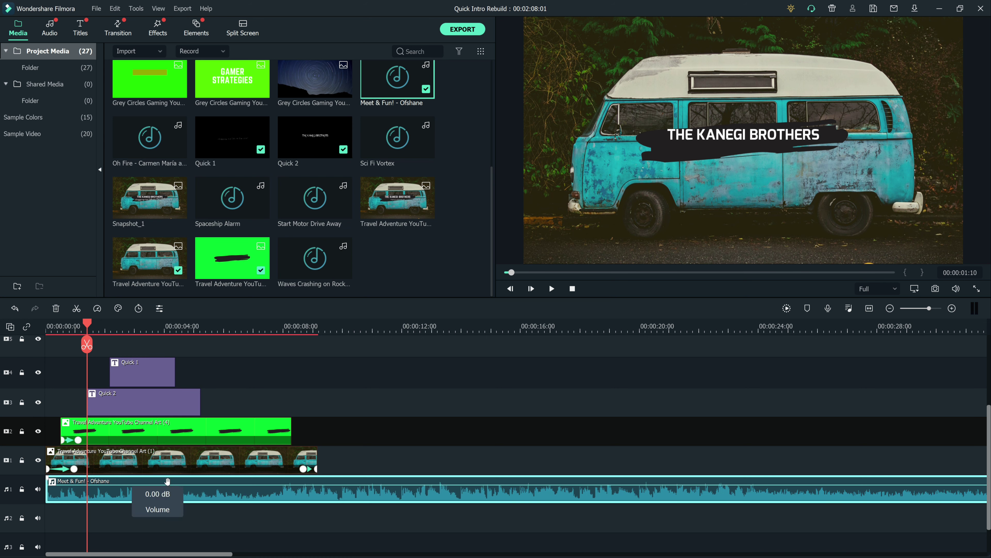
{"action": "key", "text": "space"}
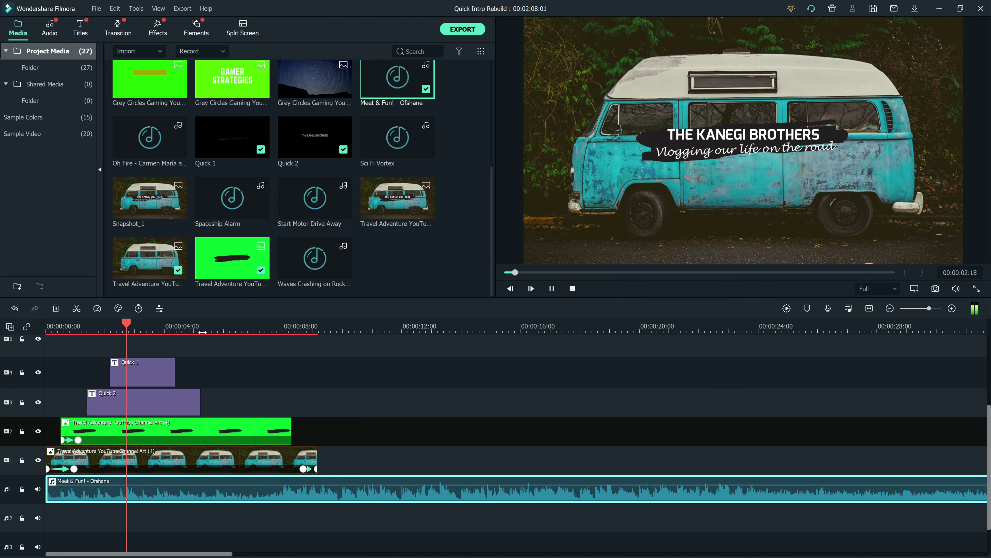
{"action": "left_click_drag", "start_coordinate": [185, 326], "coordinate": [155, 326]}
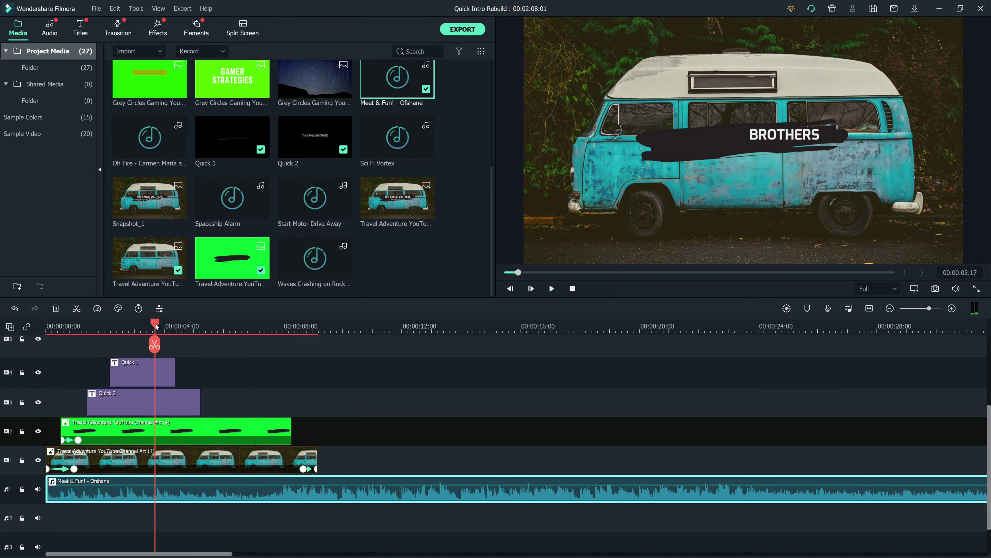
Step: Set the music clip's volume to 0.95 dB and cut off everything after the van clip's end at 00:00:09:04
{"action": "left_click_drag", "start_coordinate": [224, 485], "coordinate": [221, 486]}
{"action": "left_click_drag", "start_coordinate": [164, 326], "coordinate": [312, 340]}
{"action": "left_click", "coordinate": [317, 344]}
{"action": "key", "text": "Delete"}
Step: Apply a 1.00 s fade-out to the Meet & Fun! music clip and accept the audio settings
{"action": "double_click", "coordinate": [305, 490]}
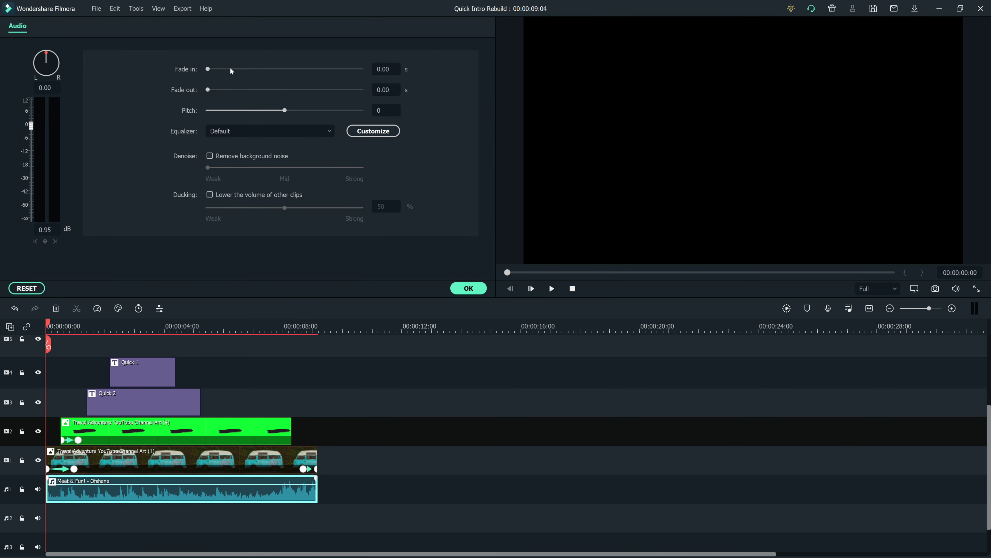
{"action": "left_click_drag", "start_coordinate": [221, 89], "coordinate": [226, 92]}
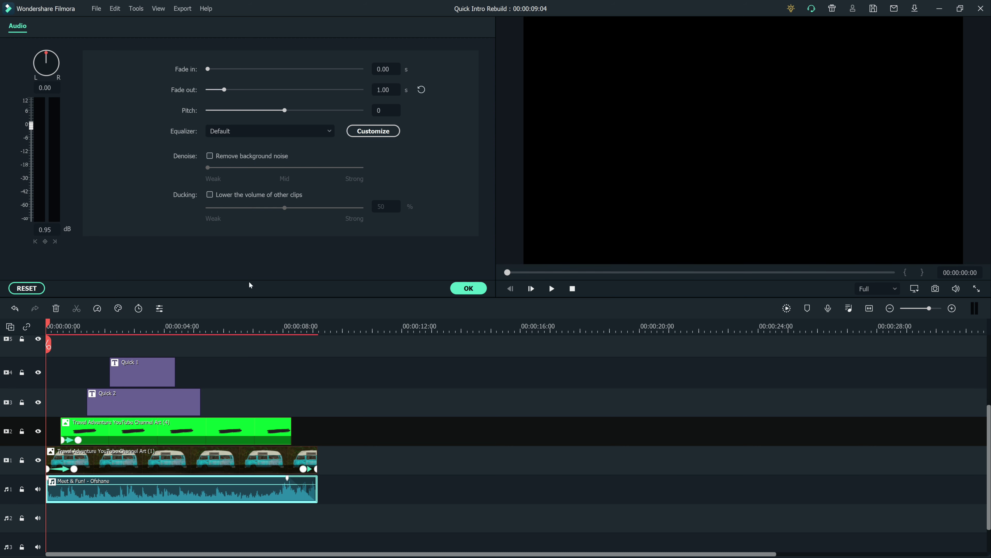
{"action": "left_click", "coordinate": [467, 289]}
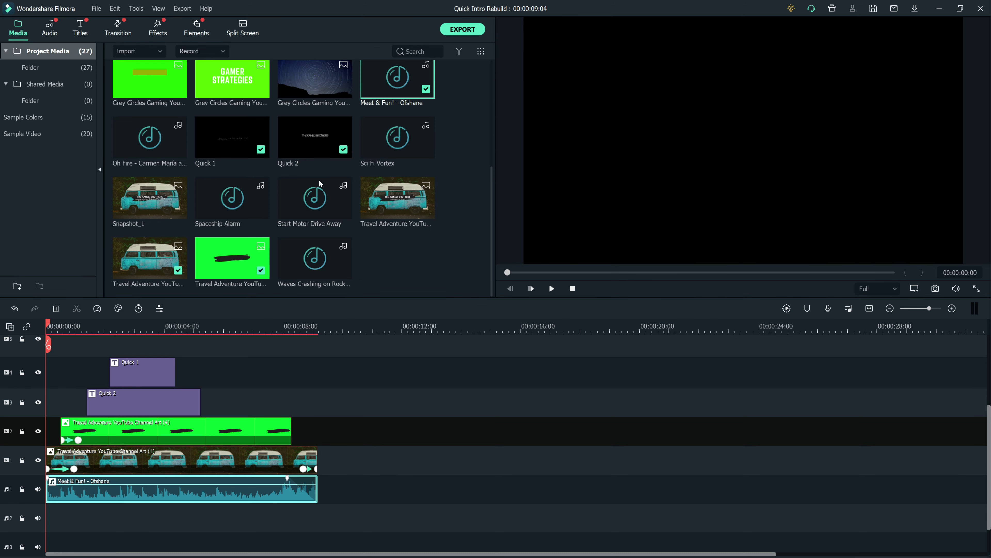
Step: Preview Start Motor Drive Away, place it at the start of audio track 2 and raise its volume to 12.00 dB
{"action": "double_click", "coordinate": [317, 190]}
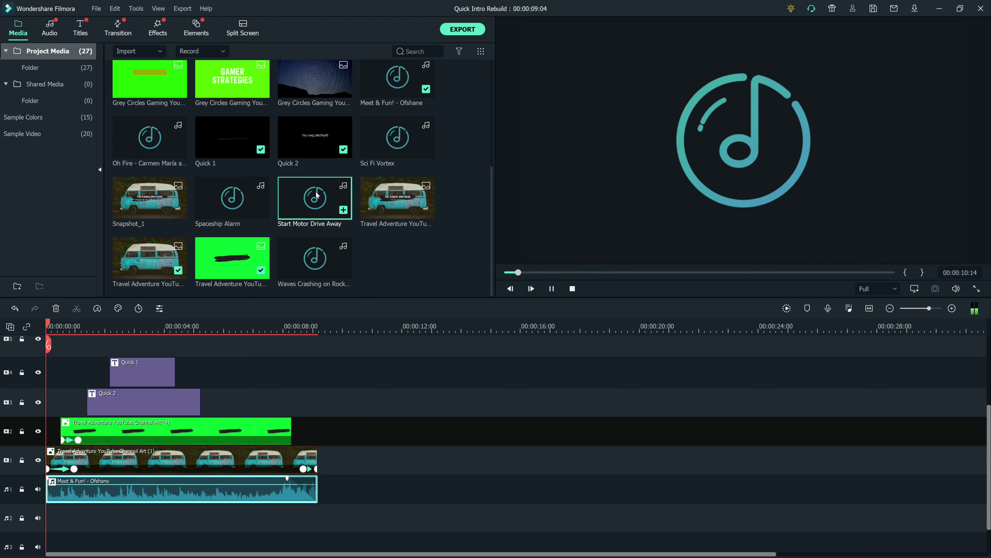
{"action": "left_click_drag", "start_coordinate": [317, 195], "coordinate": [43, 523]}
{"action": "left_click_drag", "start_coordinate": [120, 513], "coordinate": [128, 500]}
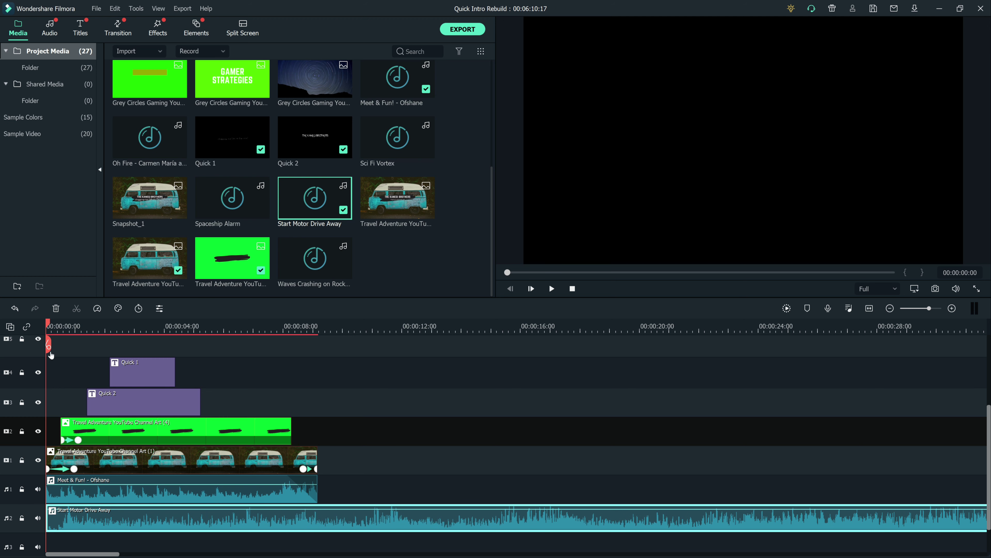
Step: Split the Start Motor Drive Away clip at 00:00:09:04 and delete the part after the van clip's end
{"action": "left_click_drag", "start_coordinate": [47, 323], "coordinate": [317, 324]}
{"action": "left_click", "coordinate": [317, 345]}
{"action": "key", "text": "Delete"}
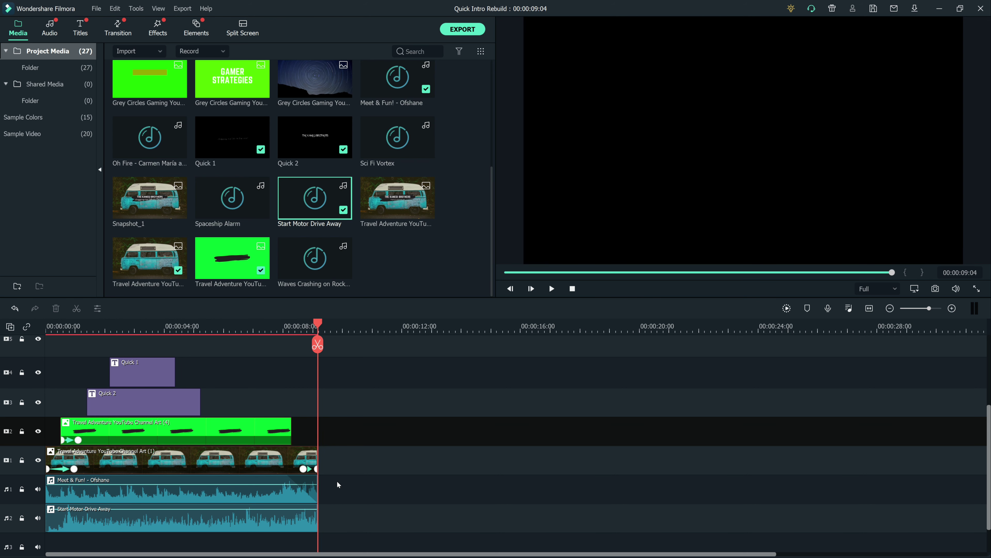
Step: Try a 1.00 s fade-out on the Start Motor Drive Away clip, reset it to 0.00 s and accept the audio settings
{"action": "double_click", "coordinate": [299, 520]}
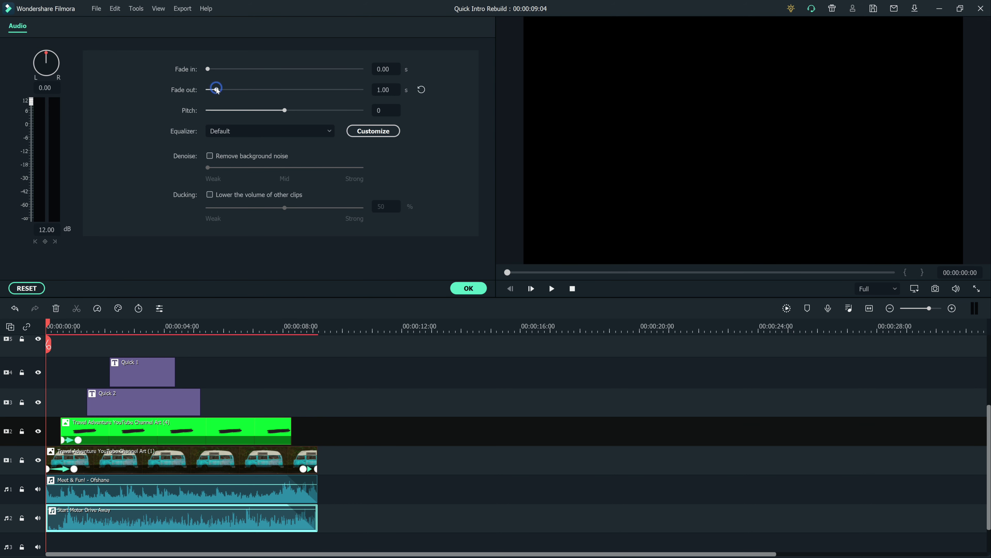
{"action": "mouse_move", "coordinate": [182, 518]}
{"action": "left_mouse_down"}
{"action": "mouse_move", "coordinate": [179, 546]}
{"action": "mouse_move", "coordinate": [183, 516]}
{"action": "left_mouse_up"}
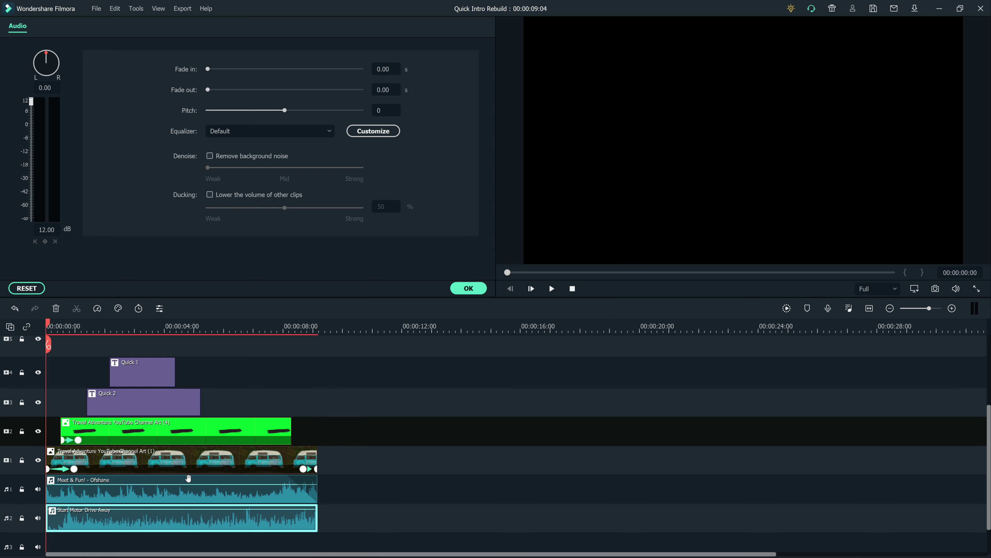
{"action": "left_click", "coordinate": [468, 288]}
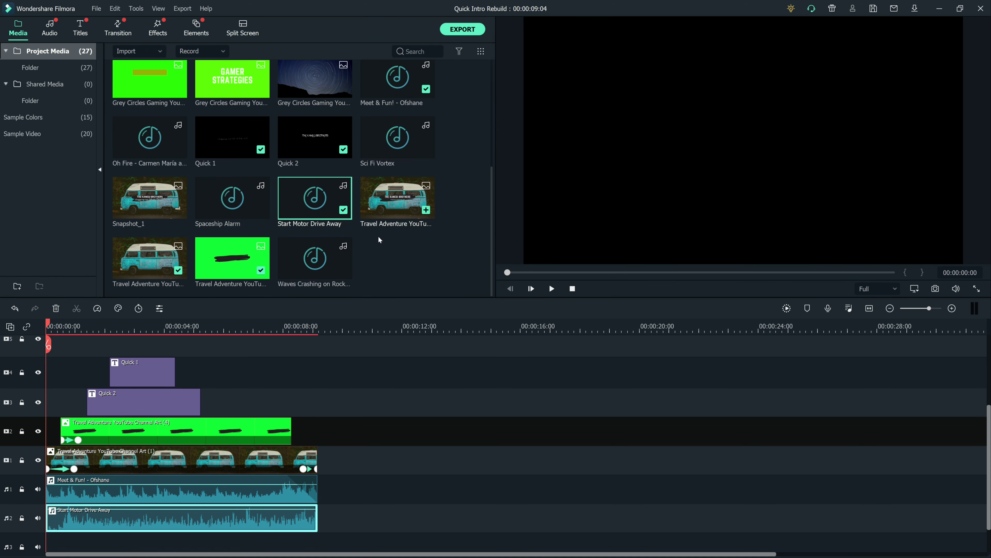
Step: Place the Car Horn sound on audio track 3, starting in line with the Quick 1 title
{"action": "scroll", "coordinate": [373, 246], "scroll_direction": "up", "scroll_amount": 5}
{"action": "left_click_drag", "start_coordinate": [145, 98], "coordinate": [104, 507]}
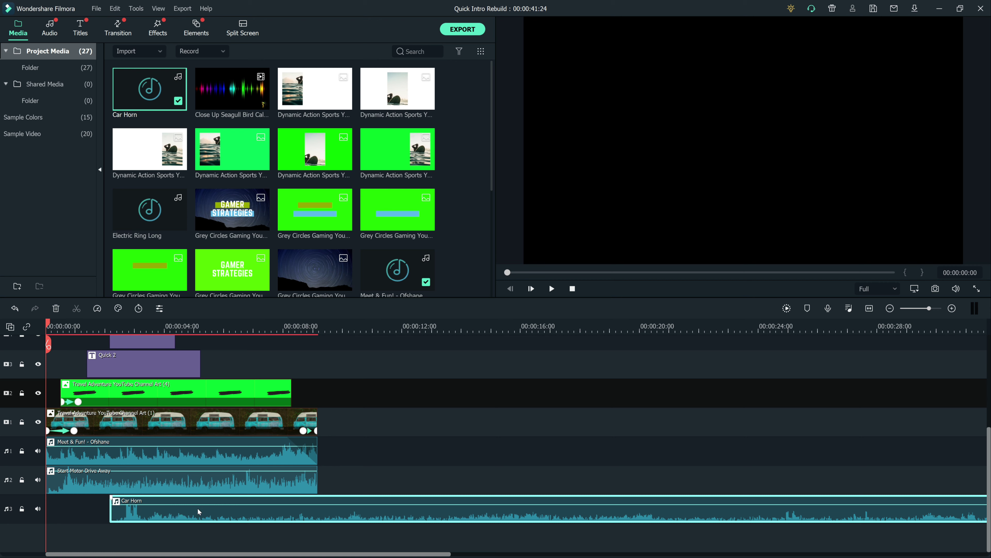
Step: Play the intro, then split the Car Horn clip at 00:00:03:11 and delete the part after the cut
{"action": "key", "text": "space"}
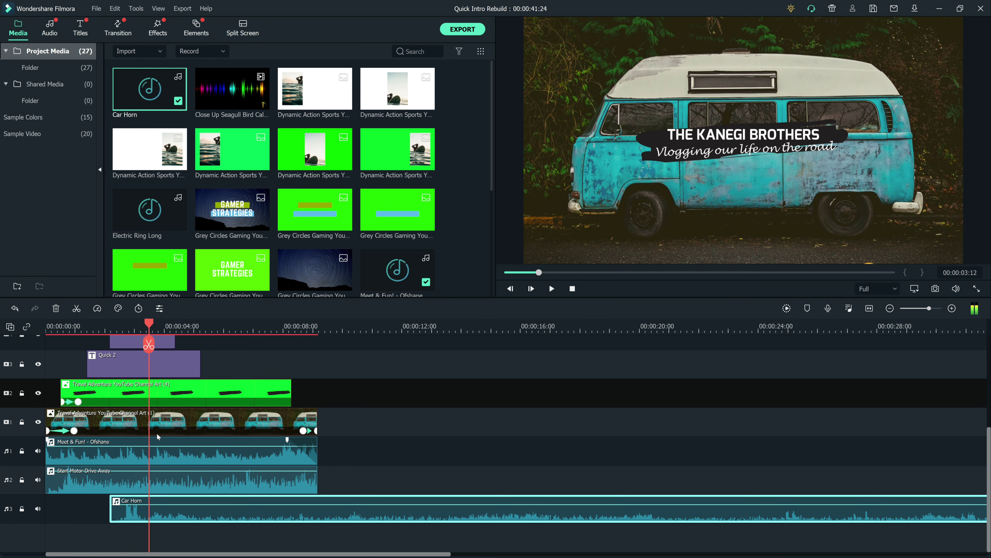
{"action": "key", "text": "space"}
{"action": "left_click_drag", "start_coordinate": [167, 324], "coordinate": [149, 325]}
{"action": "left_click", "coordinate": [151, 347]}
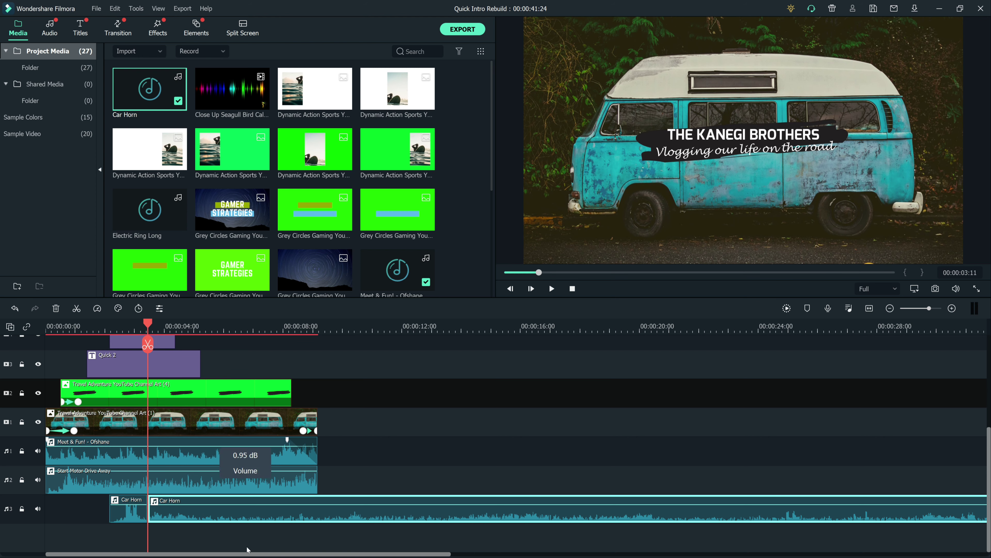
{"action": "key", "text": "Delete"}
Step: Shift the trimmed Car Horn clip on audio track 3 to start at about 00:00:02:18 and slow it to 0.50x
{"action": "left_click_drag", "start_coordinate": [146, 328], "coordinate": [84, 325]}
{"action": "left_click_drag", "start_coordinate": [146, 518], "coordinate": [150, 518]}
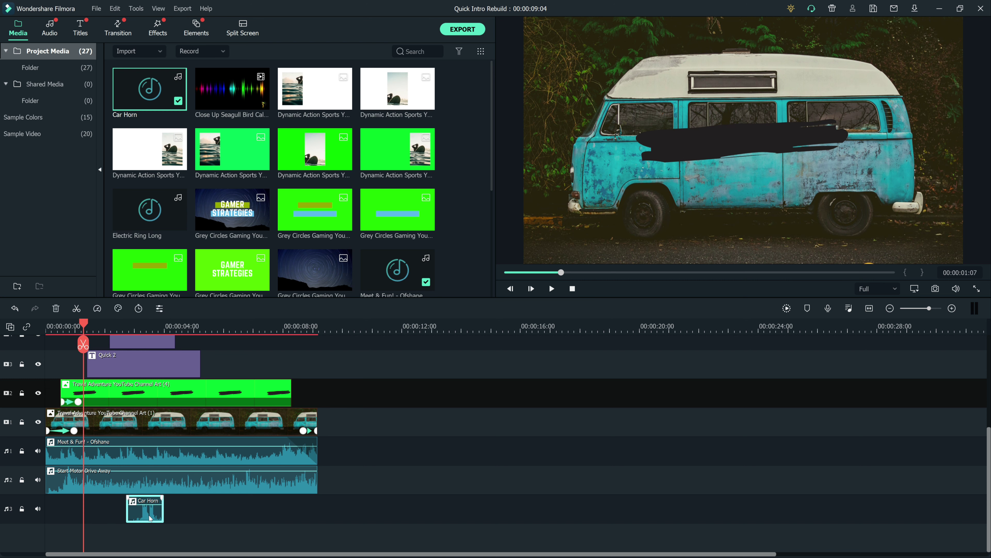
{"action": "double_click", "coordinate": [152, 518]}
{"action": "left_click", "coordinate": [97, 308]}
{"action": "mouse_move", "coordinate": [130, 346]}
{"action": "left_click", "coordinate": [244, 354]}
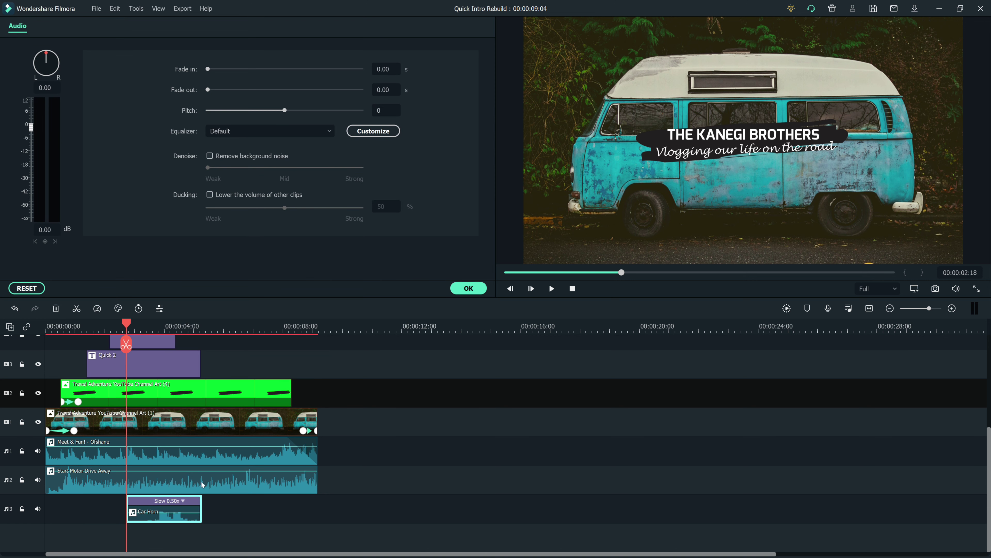
Step: Replace the Car Horn clip's preset slowdown with a custom speed, keeping ripple edit on
{"action": "left_click", "coordinate": [101, 311]}
{"action": "left_click", "coordinate": [160, 330]}
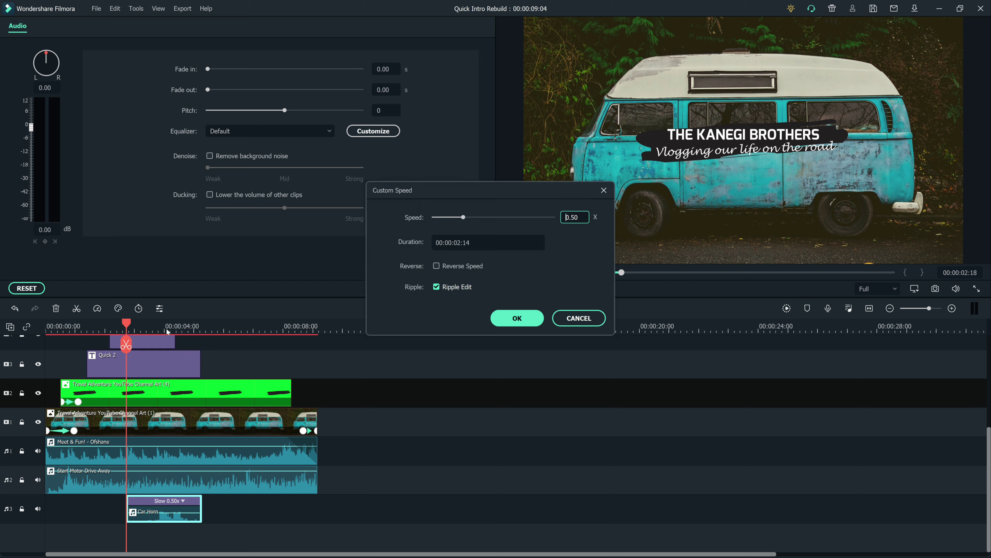
{"action": "key", "text": "BackSpace"}
{"action": "type", "text": "8"}
{"action": "left_click", "coordinate": [517, 317]}
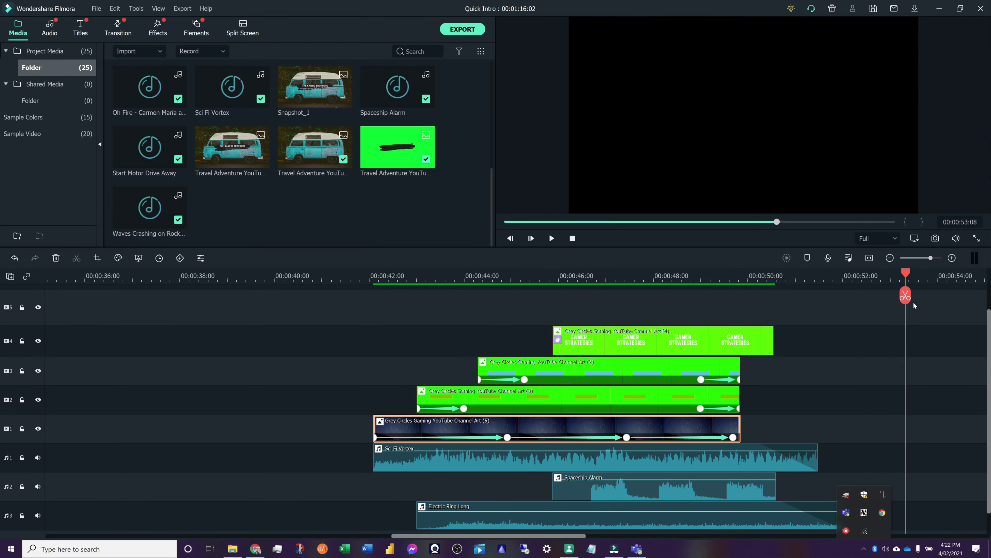
Step: Preview the layered Grey Circles Gaming channel art images and scrub through the gamer intro in the Quick Intro project
{"action": "left_click_drag", "start_coordinate": [914, 305], "coordinate": [406, 295]}
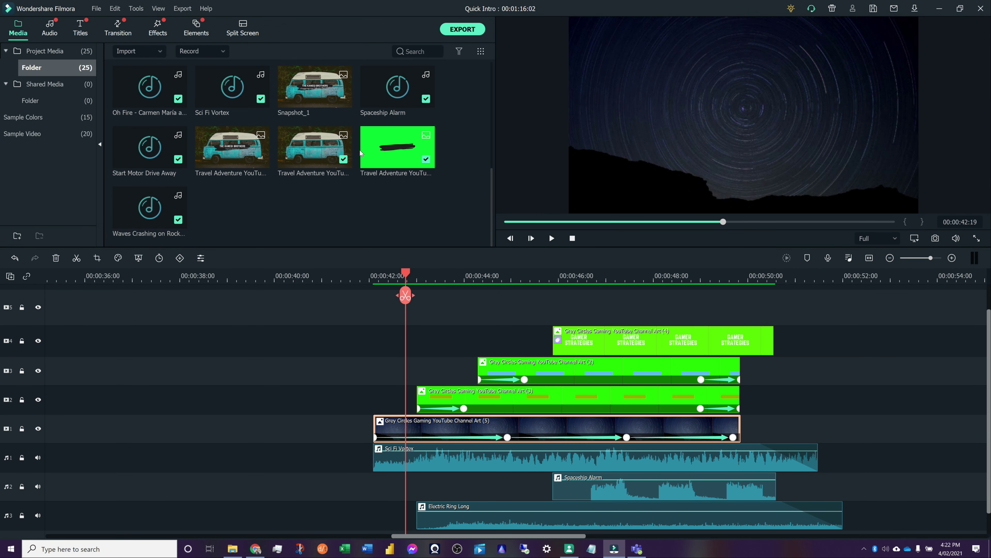
{"action": "scroll", "coordinate": [314, 189], "scroll_direction": "up", "scroll_amount": 2}
{"action": "double_click", "coordinate": [149, 88]}
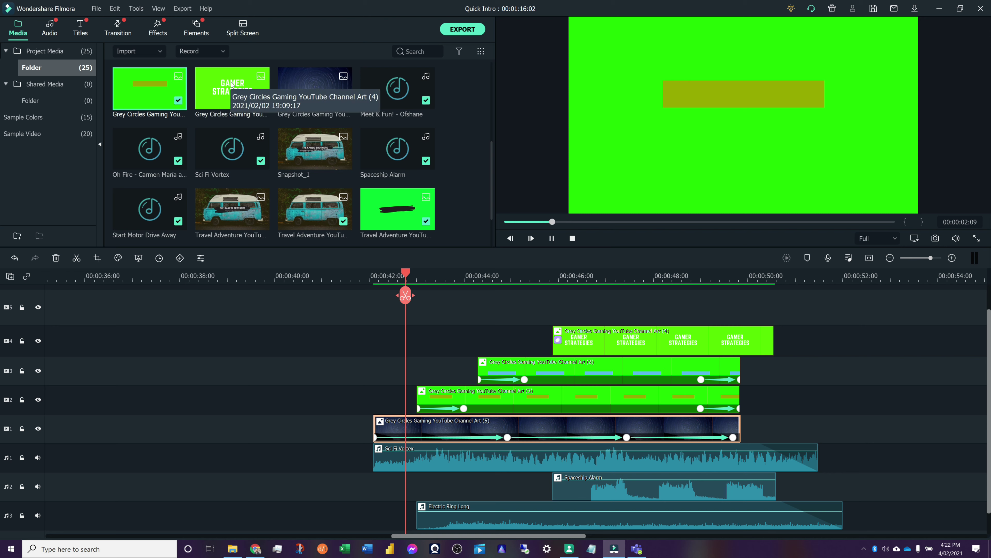
{"action": "double_click", "coordinate": [233, 87]}
{"action": "left_click", "coordinate": [314, 78]}
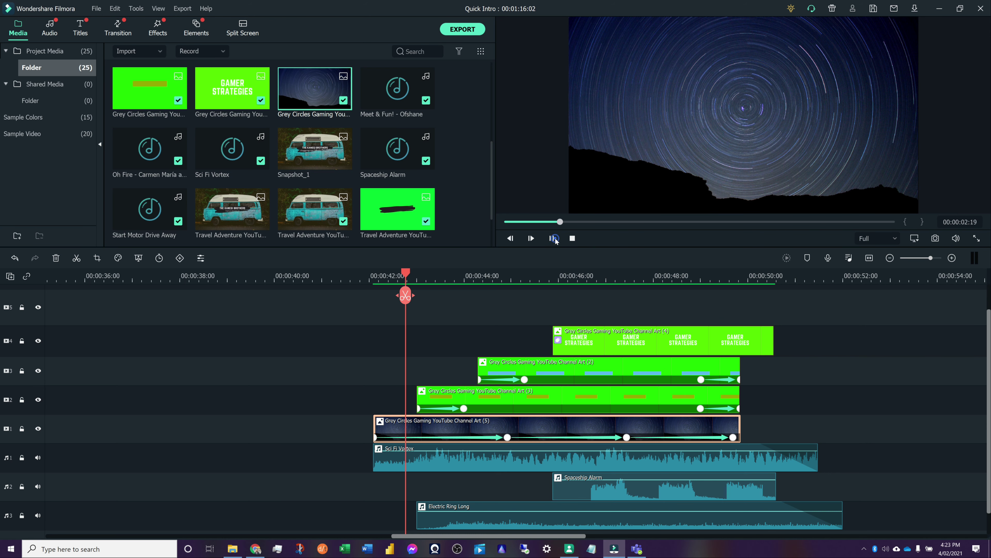
{"action": "left_click_drag", "start_coordinate": [405, 275], "coordinate": [876, 274]}
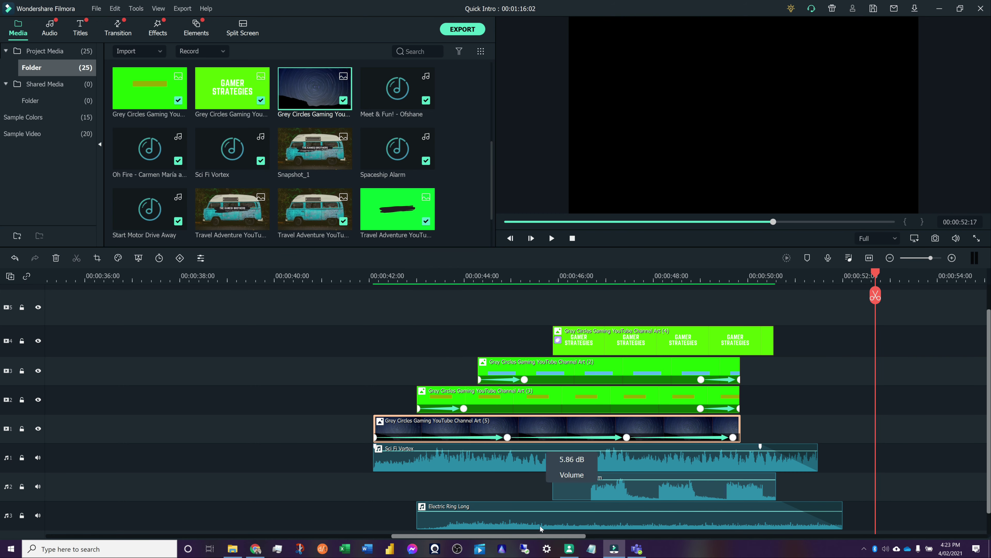
Step: Inspect the animation presets of the Dynamic Action Sports clip on video track 5, then close its settings
{"action": "left_click_drag", "start_coordinate": [531, 542], "coordinate": [796, 541]}
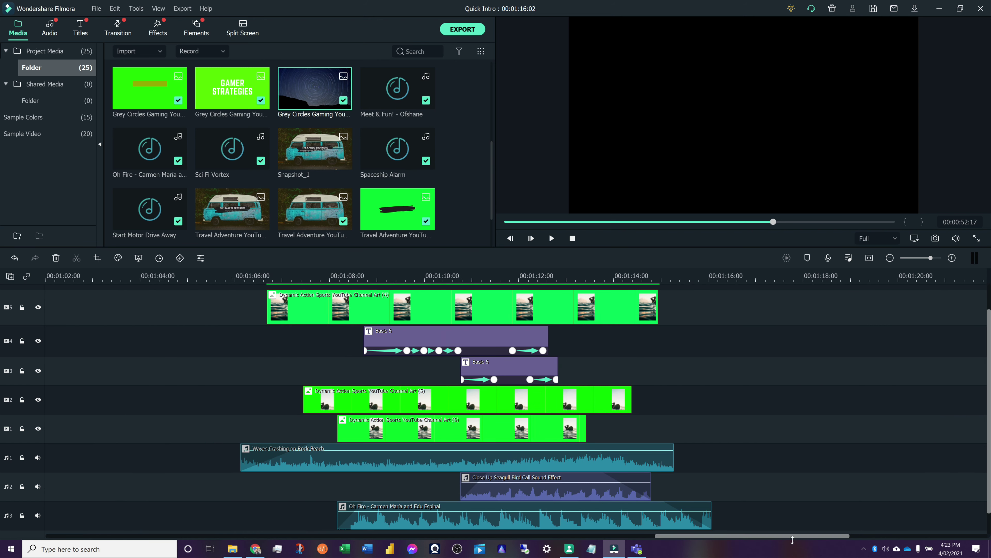
{"action": "left_click", "coordinate": [347, 313]}
{"action": "double_click", "coordinate": [347, 313]}
{"action": "left_click_drag", "start_coordinate": [269, 270], "coordinate": [223, 272]}
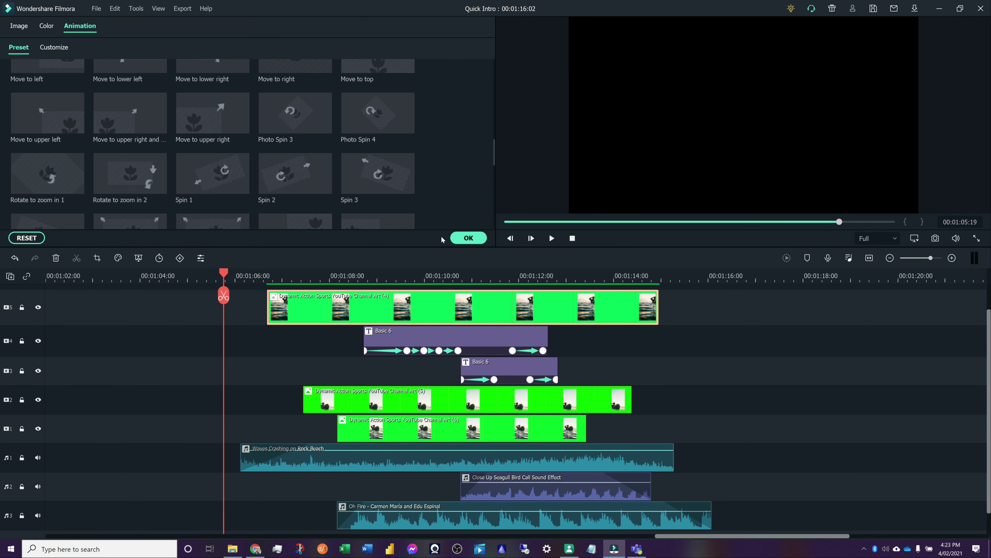
{"action": "left_click", "coordinate": [460, 240]}
Step: Preview the three green-screen Dynamic Action Sports channel art images in the project media
{"action": "scroll", "coordinate": [215, 114], "scroll_direction": "down", "scroll_amount": 1}
{"action": "scroll", "coordinate": [230, 145], "scroll_direction": "up", "scroll_amount": 5}
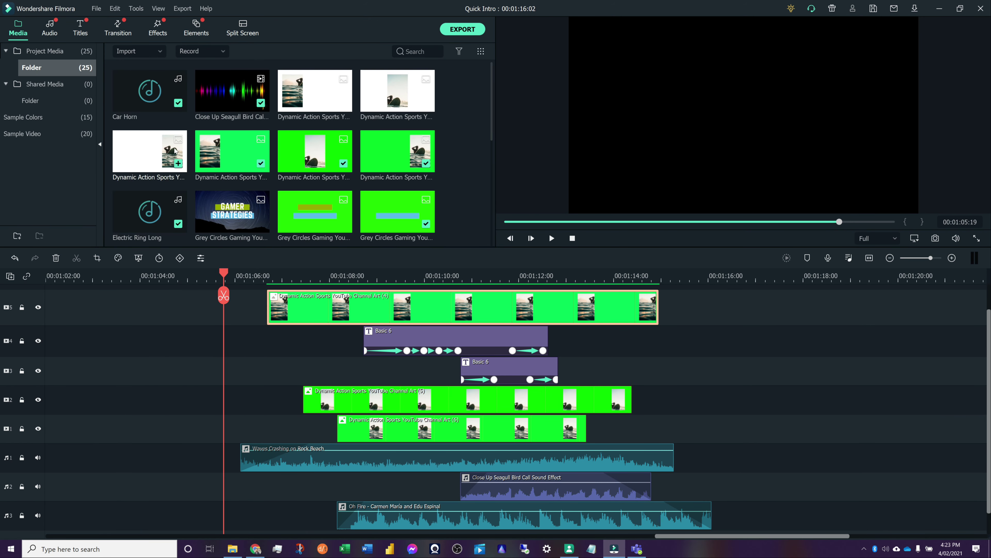
{"action": "left_click", "coordinate": [231, 146]}
{"action": "left_click", "coordinate": [312, 149]}
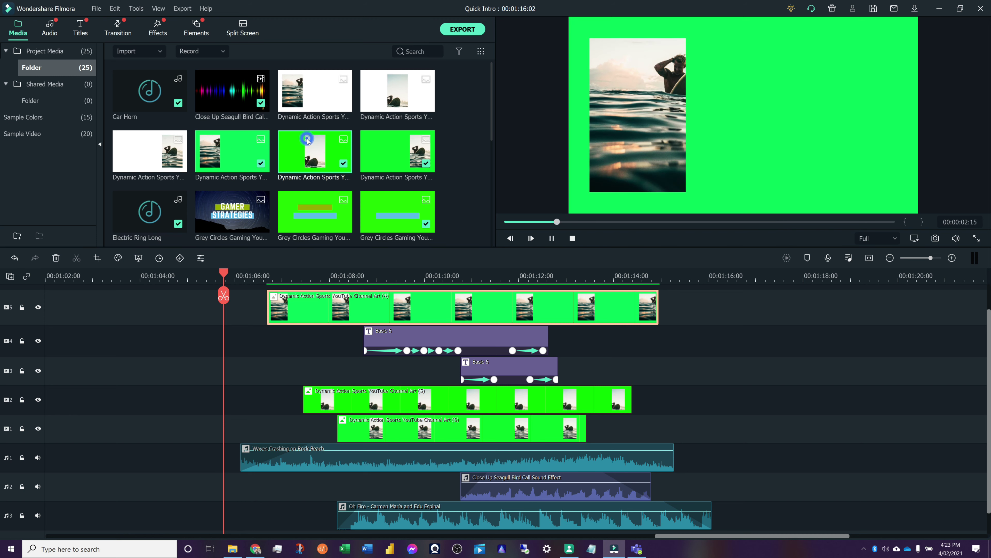
{"action": "left_click", "coordinate": [385, 147]}
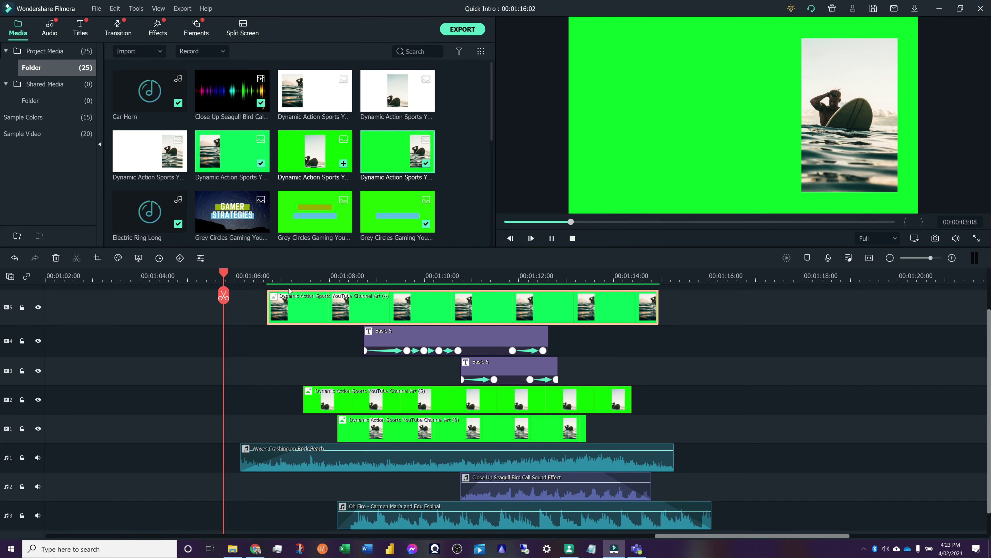
Step: Scrub through the sports intro and inspect its Waves Crashing on Rock Beach, Close Up Seagull Bird Call and Oh Fire audio clips
{"action": "left_click_drag", "start_coordinate": [222, 274], "coordinate": [455, 279]}
{"action": "left_click_drag", "start_coordinate": [393, 278], "coordinate": [284, 281]}
{"action": "left_click", "coordinate": [222, 278]}
{"action": "left_click", "coordinate": [275, 465]}
{"action": "left_click", "coordinate": [500, 496]}
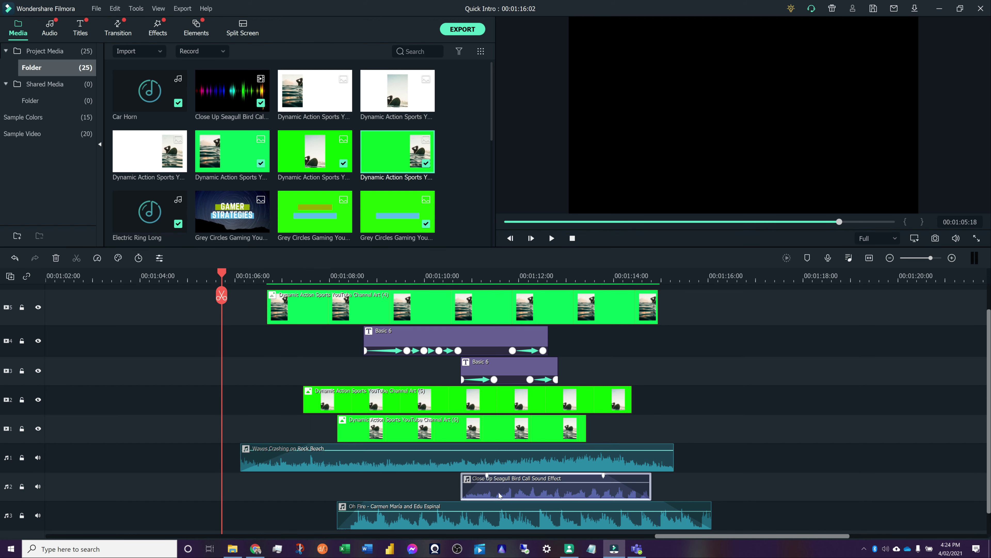
{"action": "left_click", "coordinate": [388, 517]}
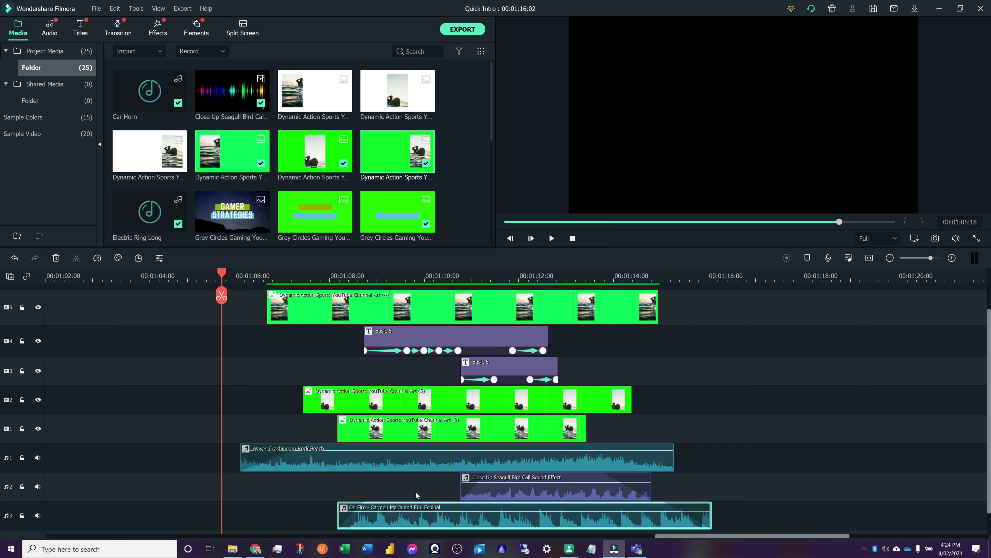